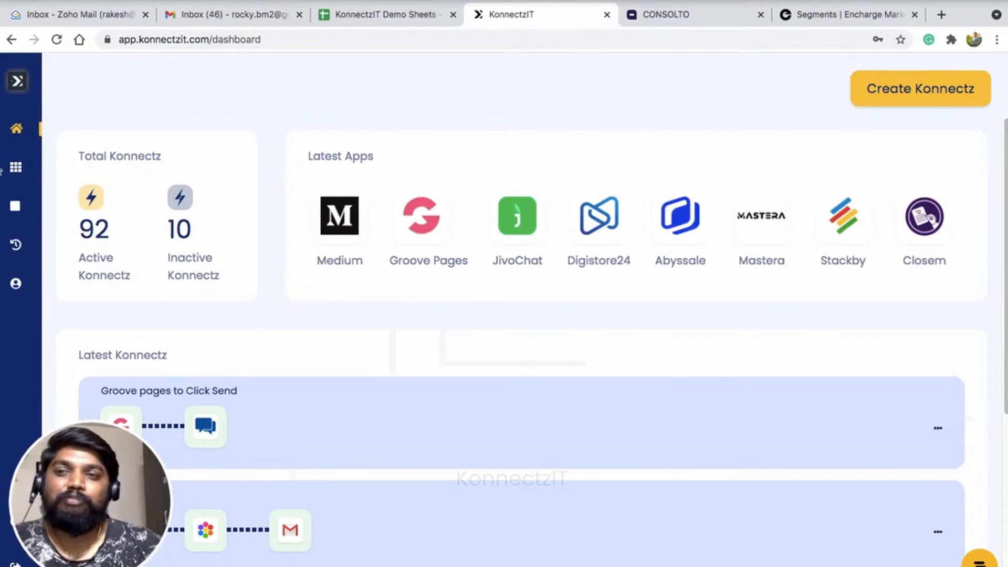
Open the authorised apps list and show Encharge's three connected accounts
click(24, 174)
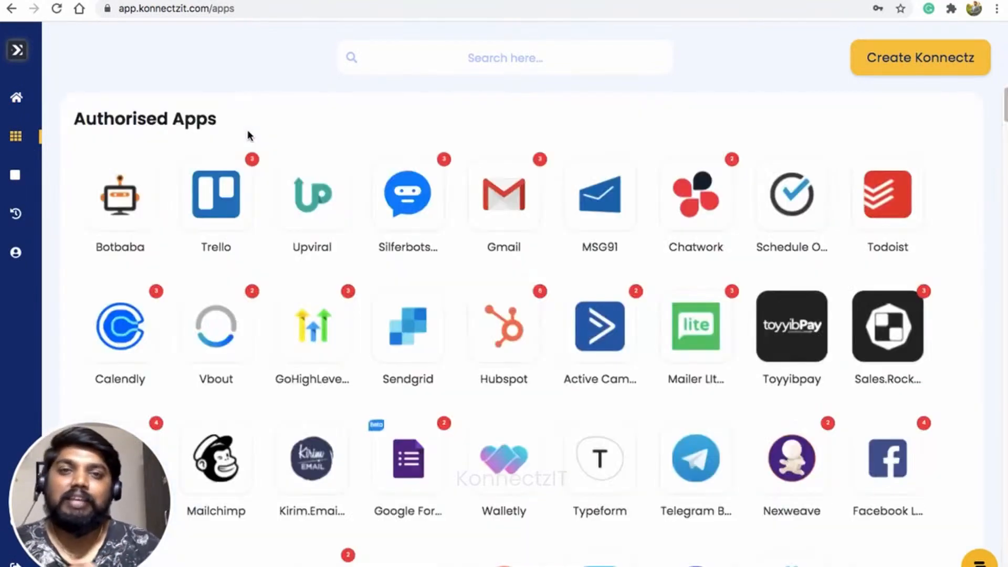
scroll(417, 257, down, 10)
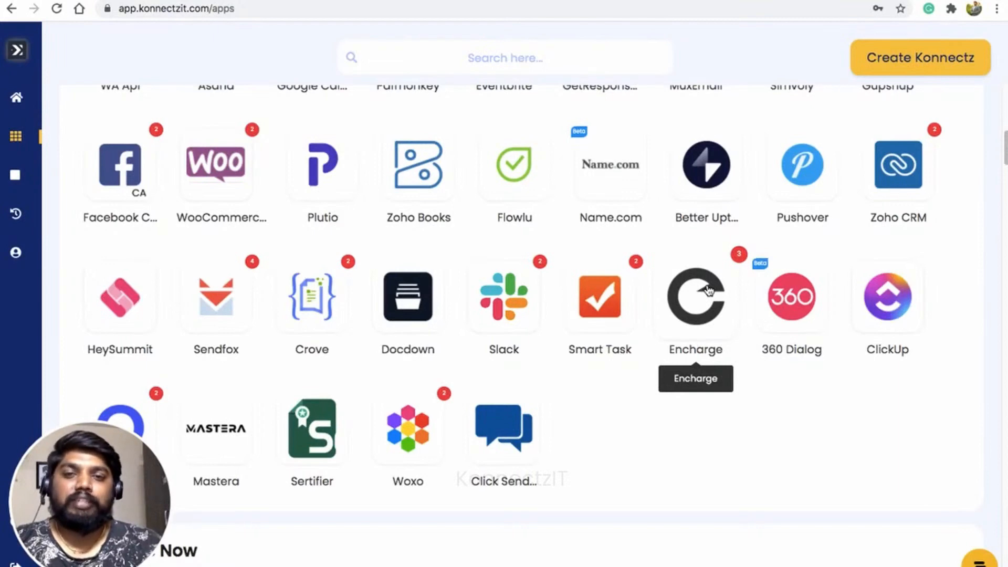
click(708, 290)
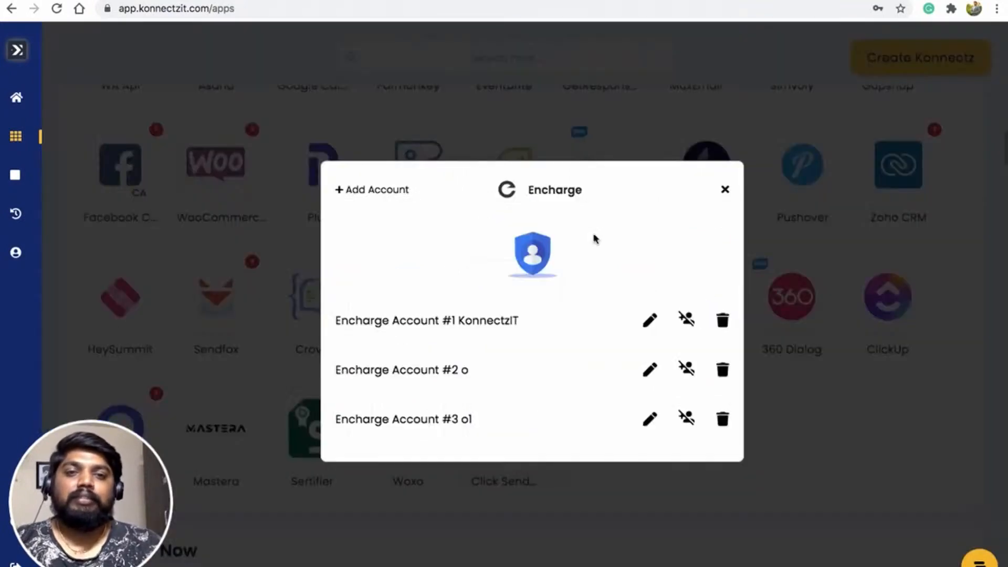
Authorise one more Encharge account for KonnectzIT and close the accounts window
click(368, 196)
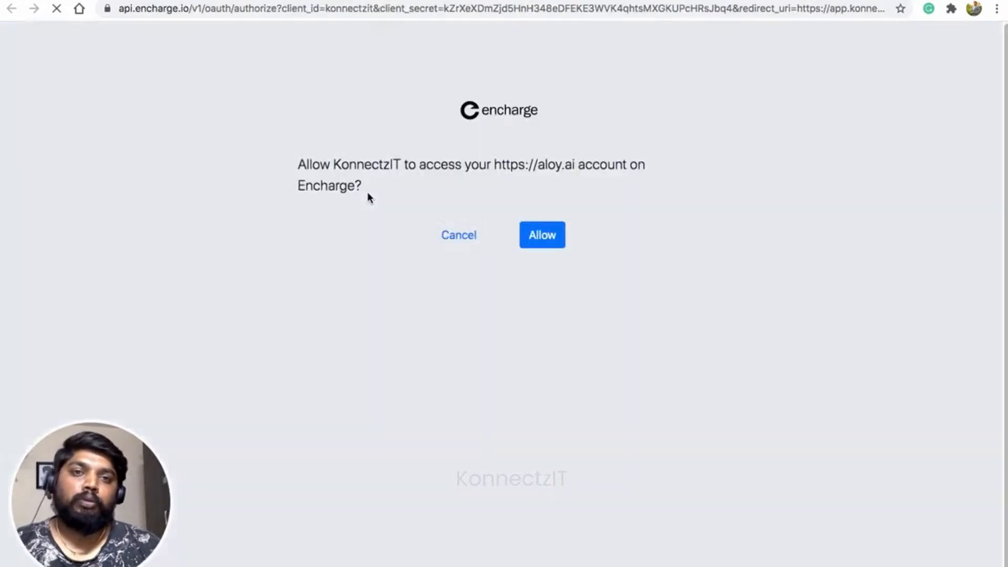
click(542, 235)
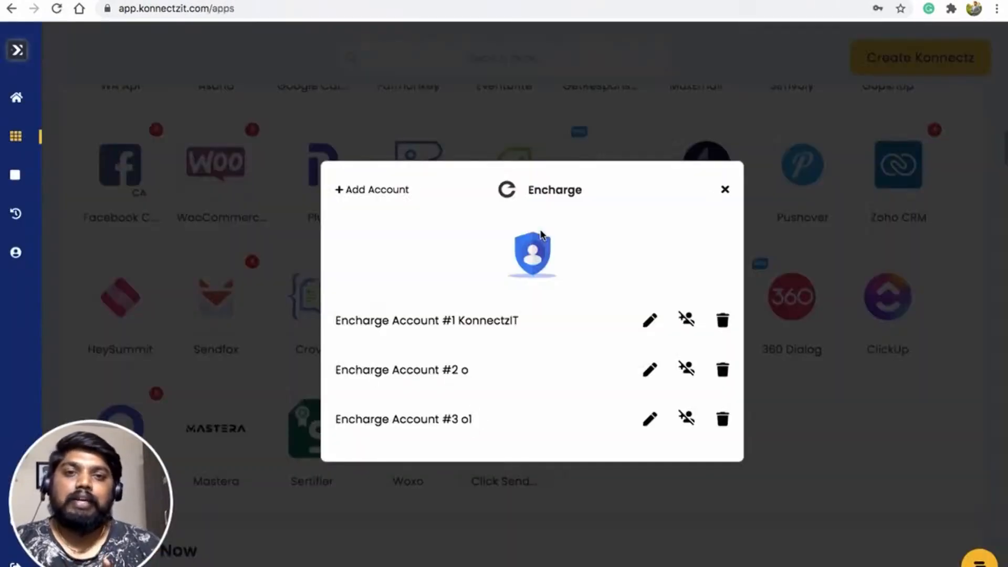
key(Escape)
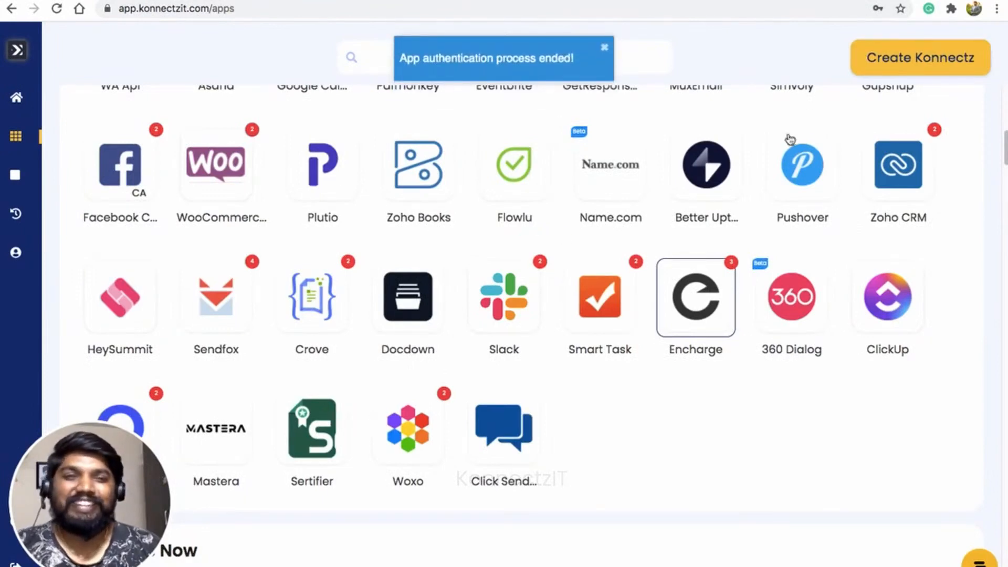
Create a new Konnectz with Consolto, found by searching 'con', as the trigger app
click(891, 62)
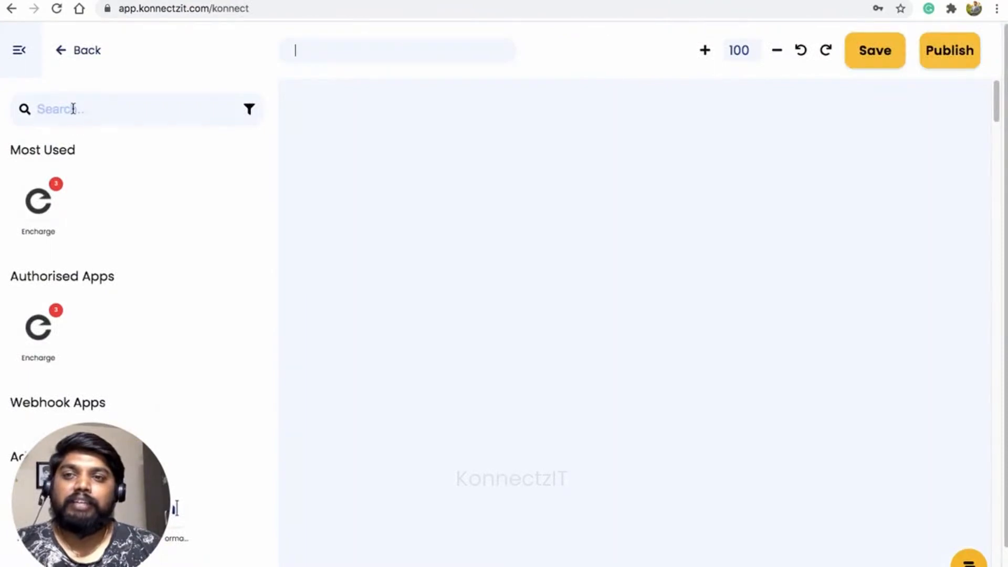
click(73, 109)
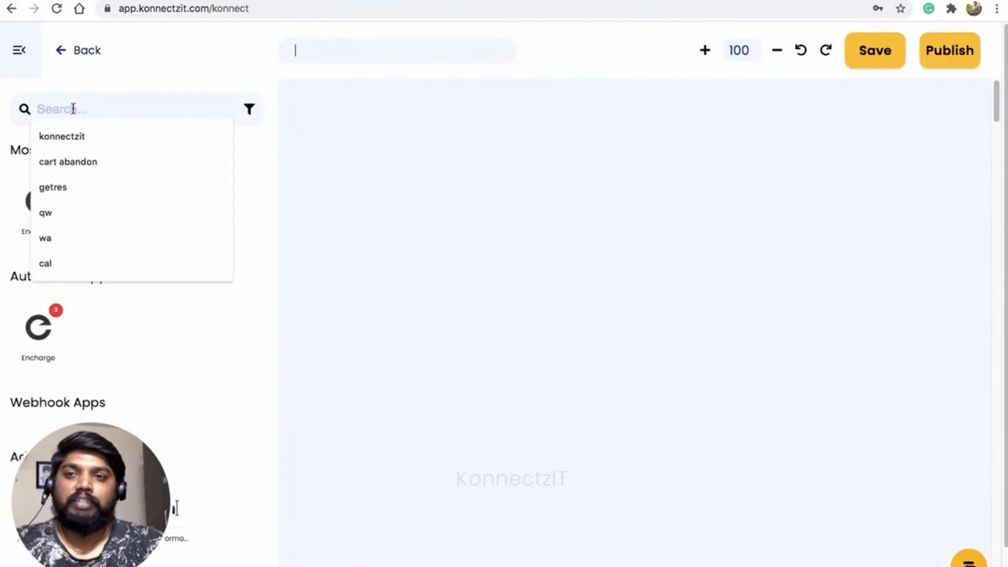
text(cons)
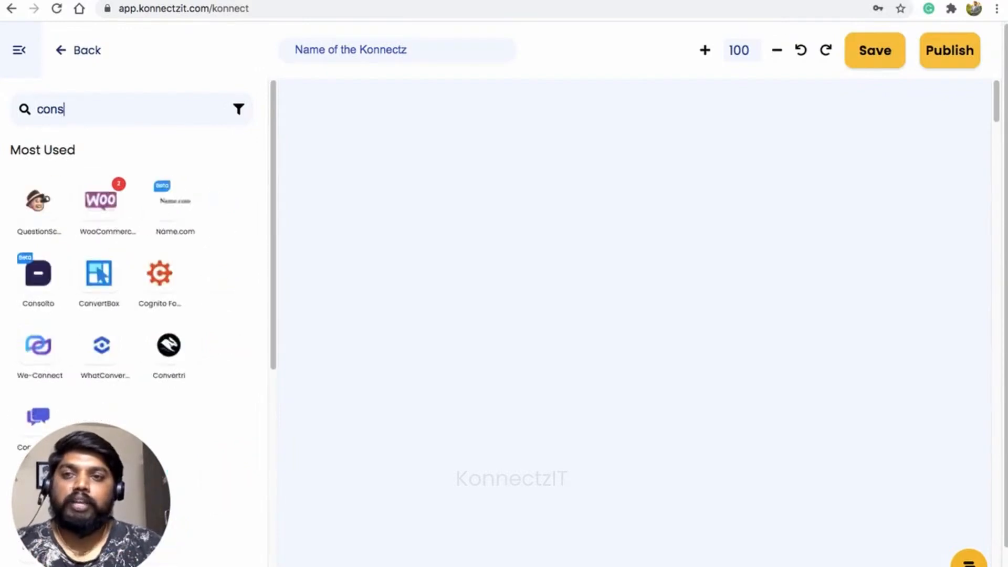
drag(37, 201, 403, 157)
click(19, 50)
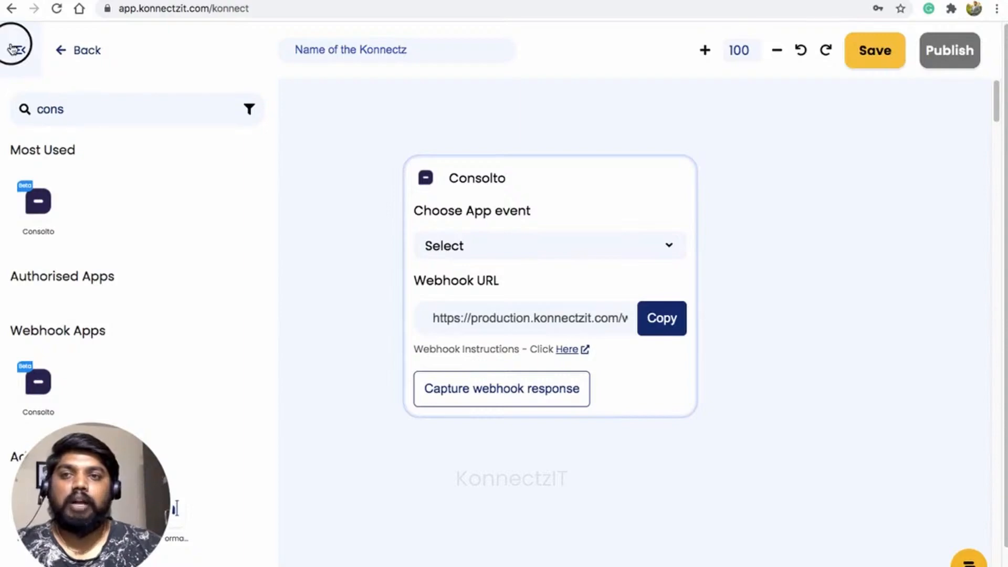
click(582, 196)
drag(581, 196, 350, 144)
Set the Consolto trigger to Contact Form Submission and copy its webhook URL
click(346, 196)
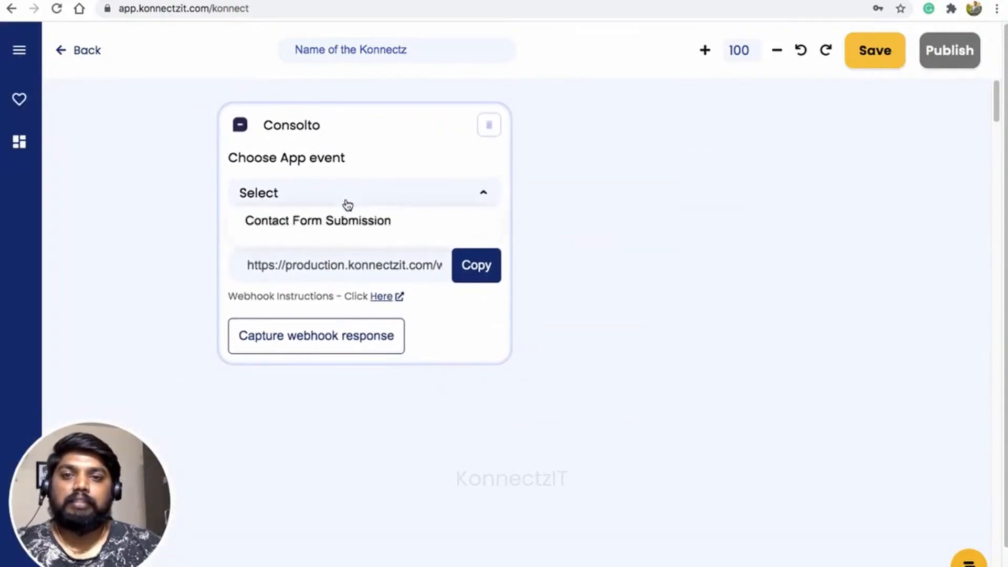
click(360, 226)
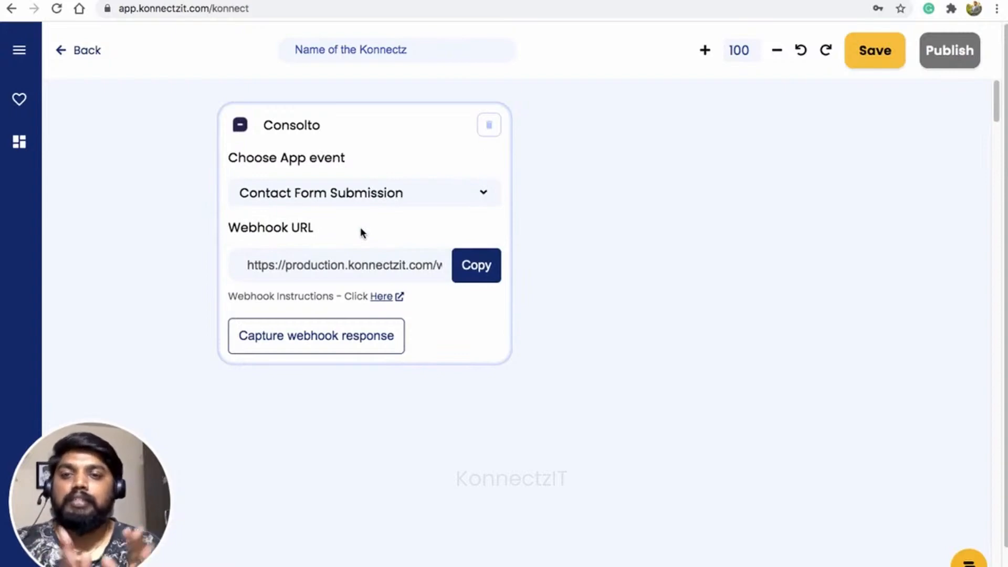
click(382, 297)
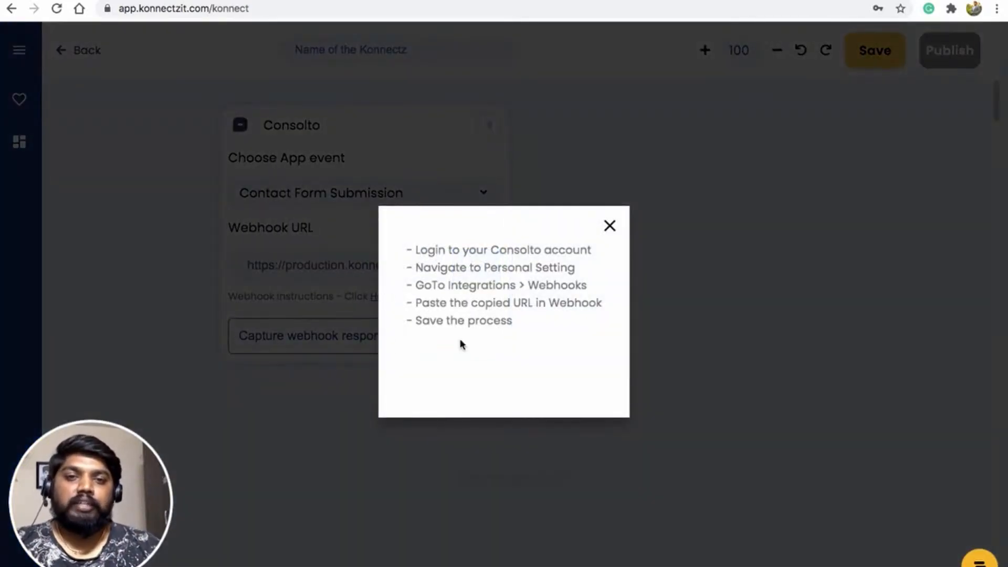
click(609, 226)
scroll(475, 261, down, 1)
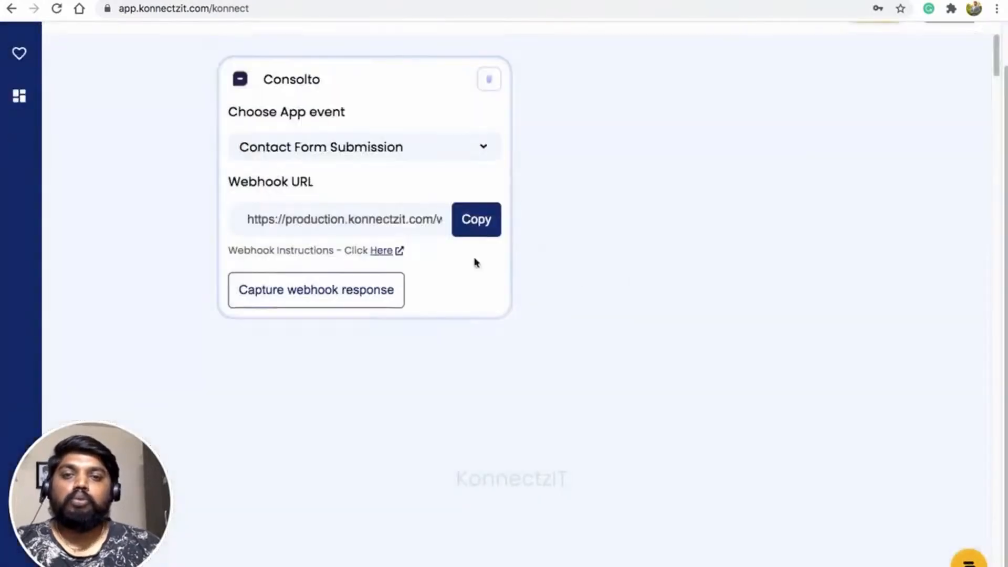
click(479, 224)
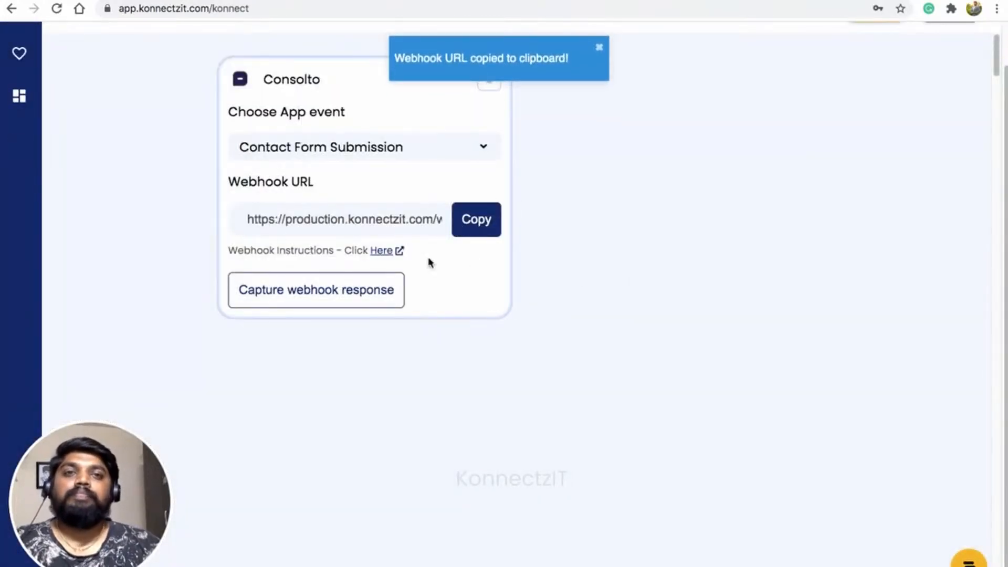
click(630, 1)
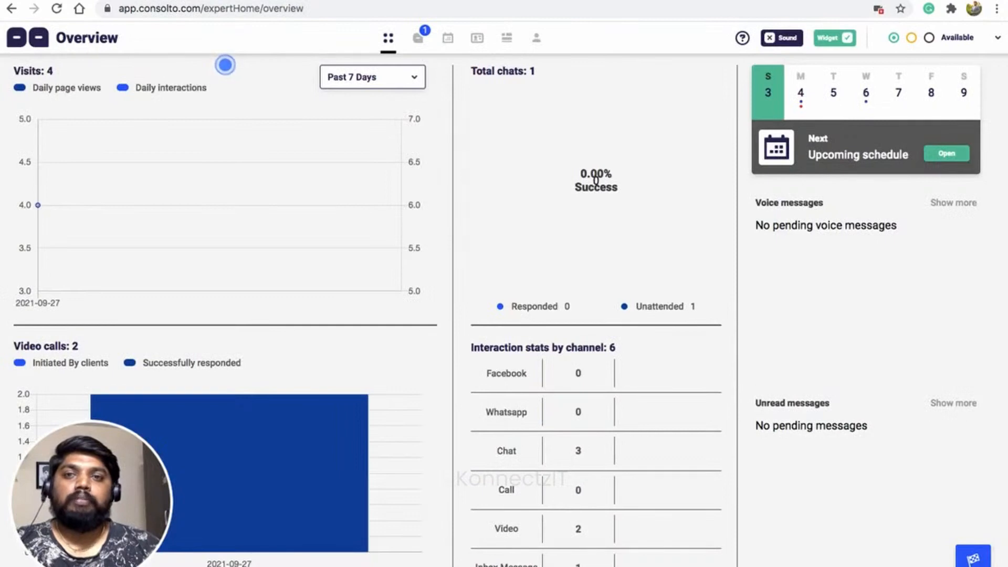
Paste and save the KonnectzIT webhook URL in Consolto's Webhooks integration under Personal Setting > Integrations
click(538, 42)
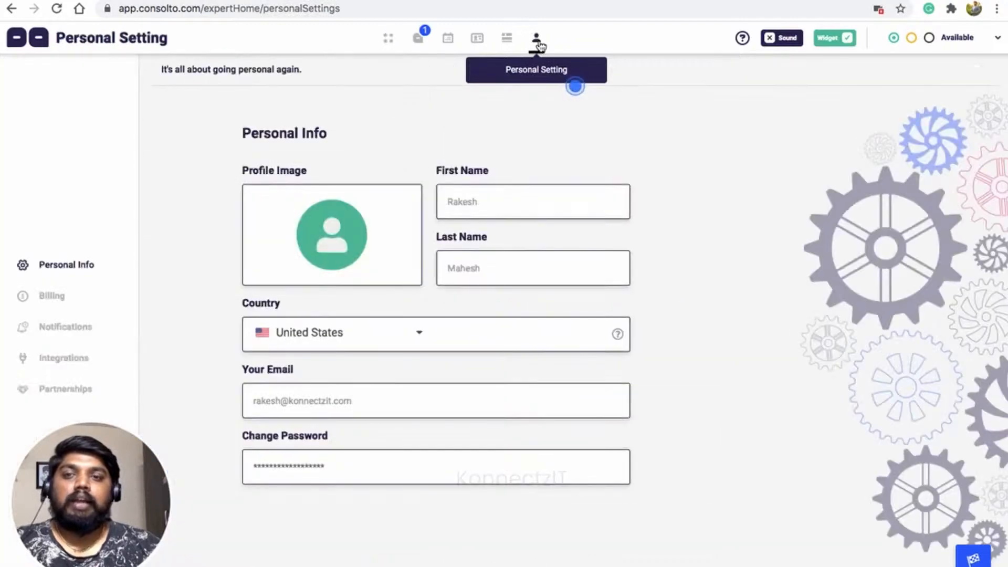
click(58, 360)
drag(294, 287, 349, 287)
click(577, 287)
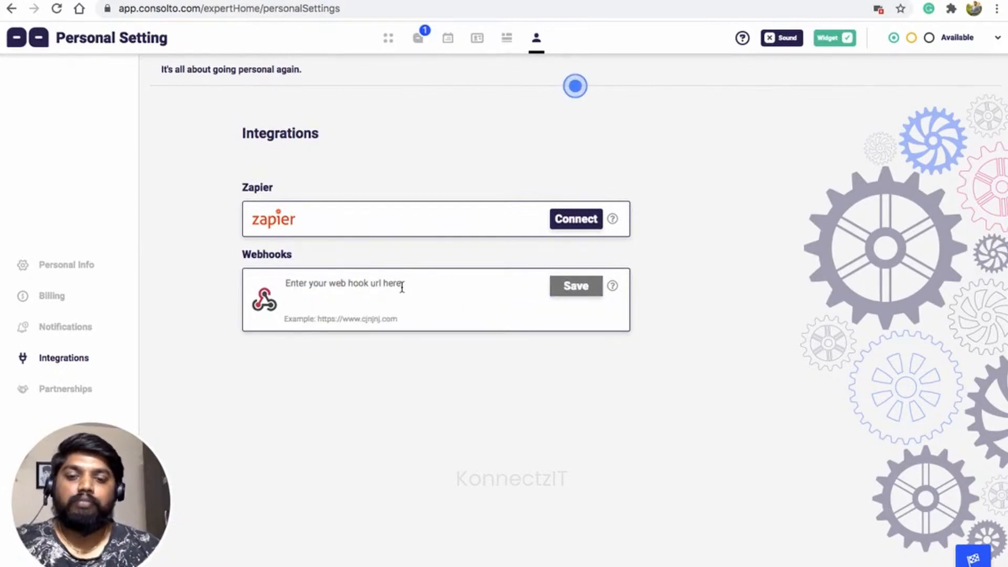
key(ctrl+v)
click(576, 286)
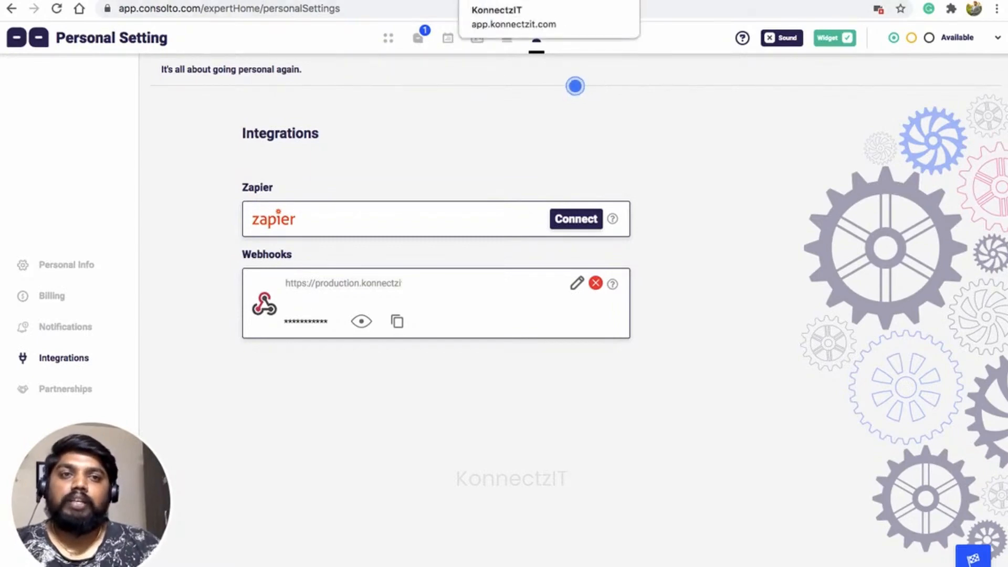
click(531, 1)
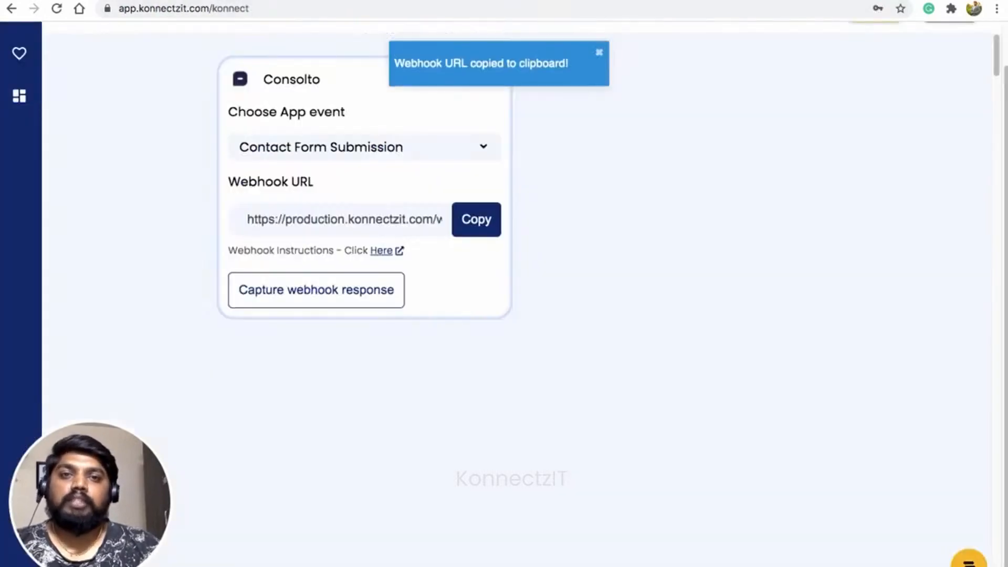
Set the Consolto trigger to capture a webhook response, then go to the Consolto demo page
click(349, 295)
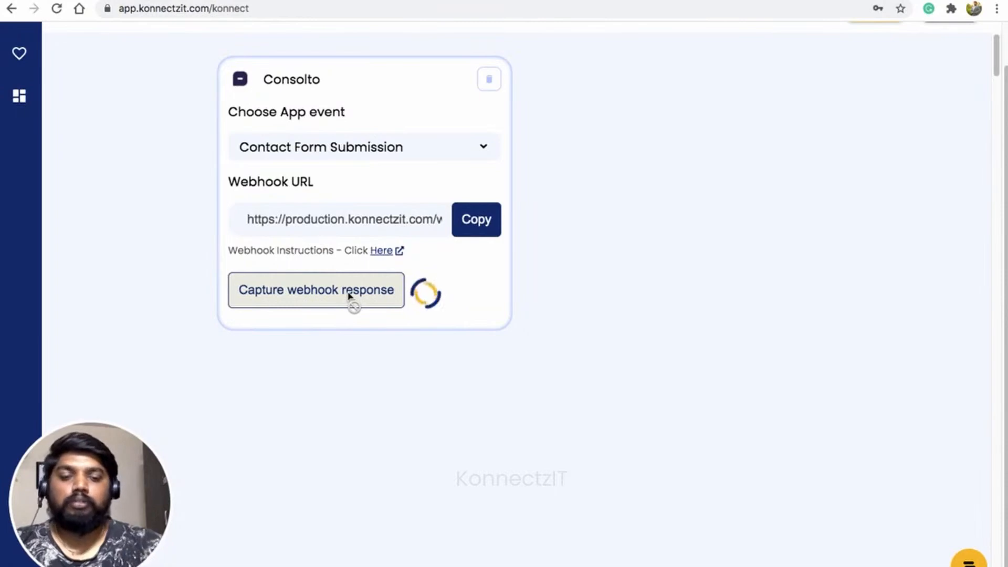
key(ctrl+Right)
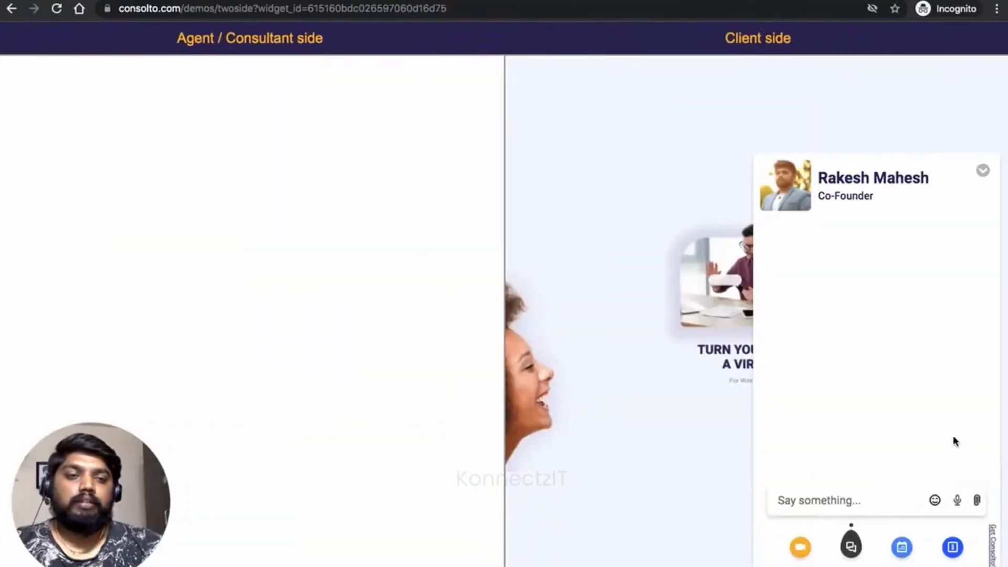
Fill the chat widget's contact form with a saved contact and replace the name field
click(950, 546)
click(800, 282)
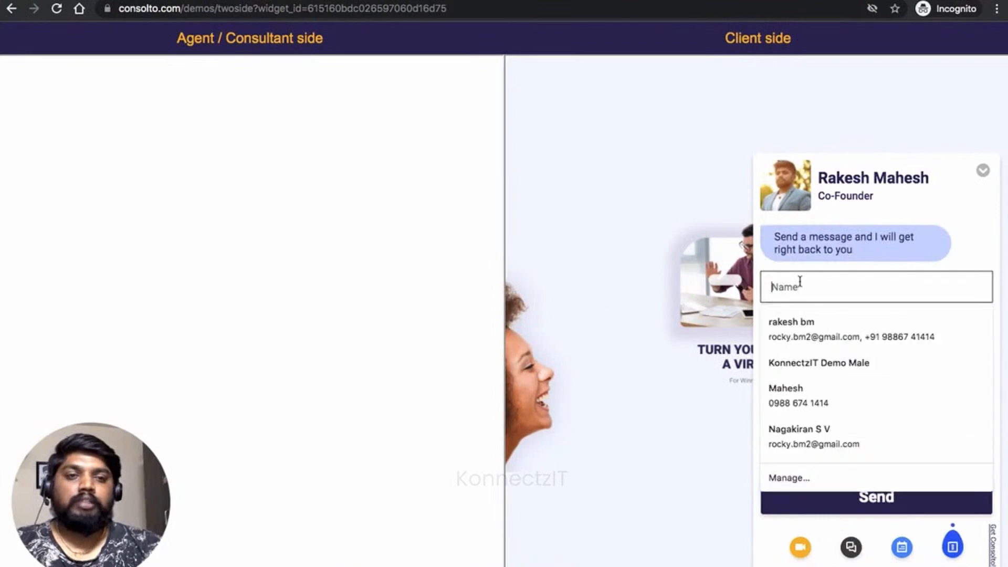
click(813, 334)
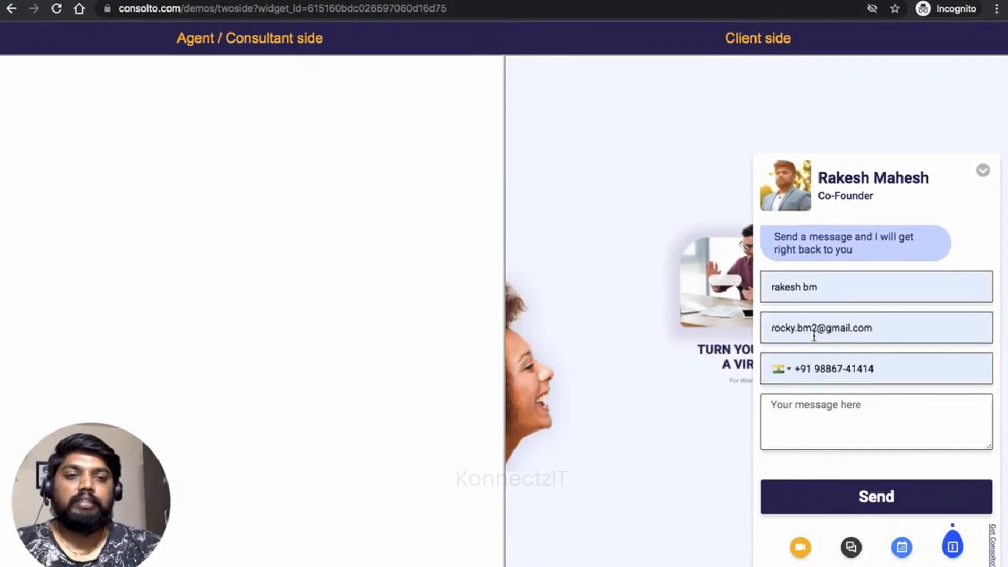
triple_click(809, 286)
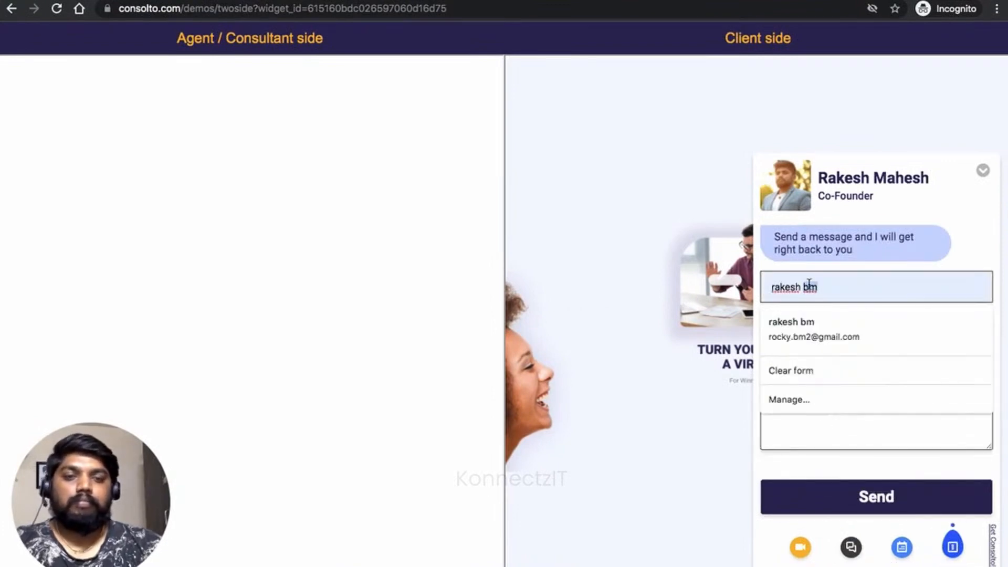
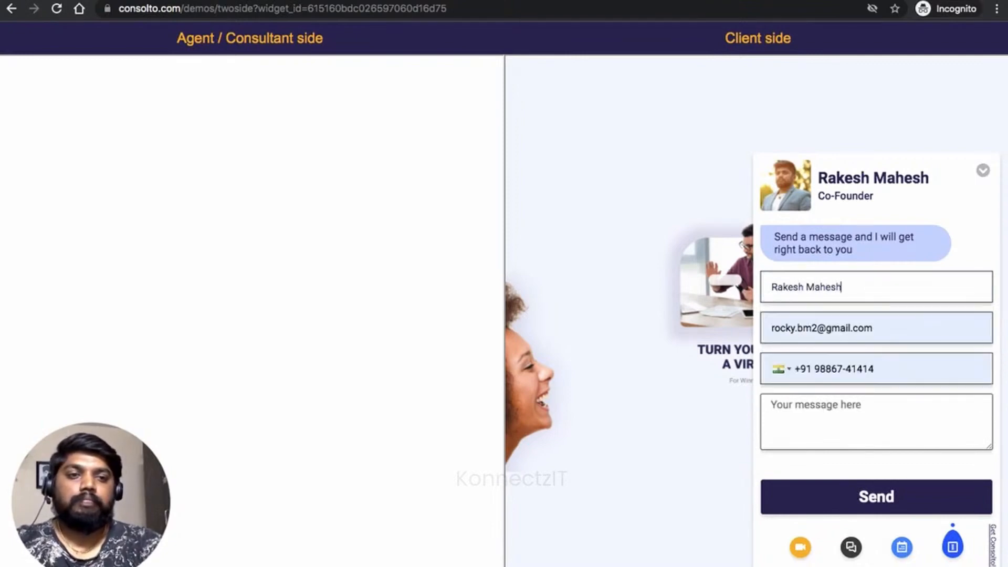
Enter the message 'Test', send the contact form, and dismiss the confirmation
key(Tab)
key(Tab)
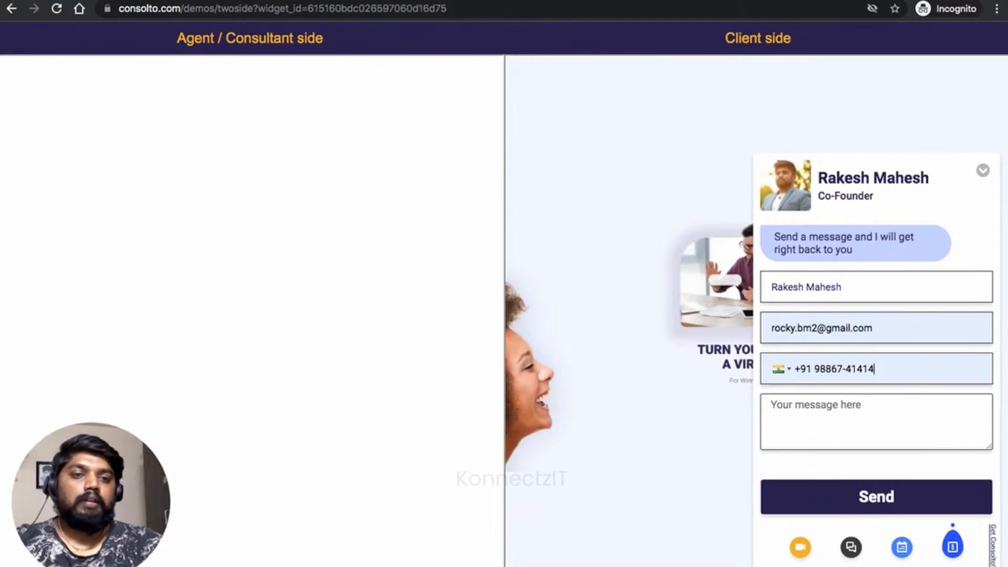
key(Tab)
key(Tab)
text(T)
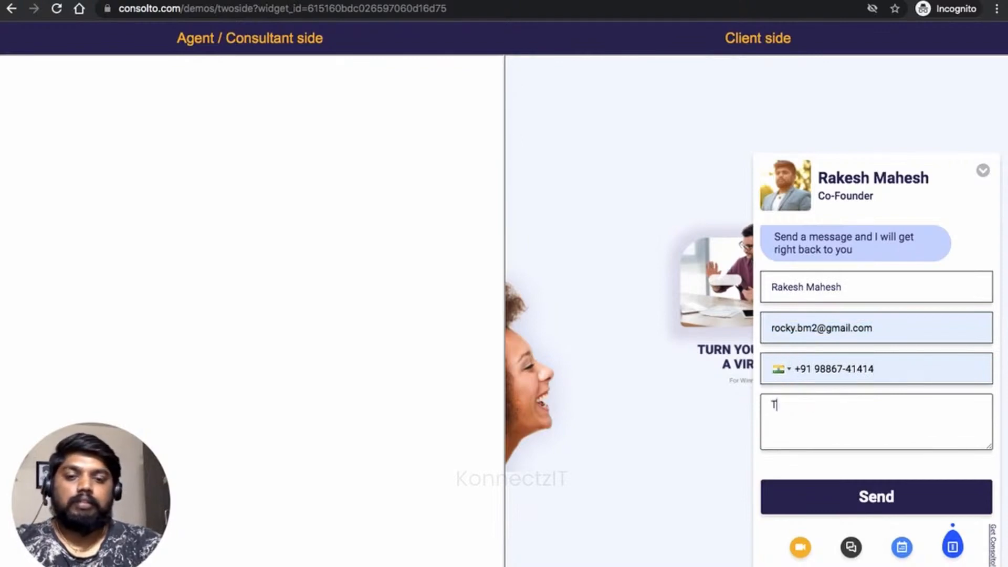
click(868, 496)
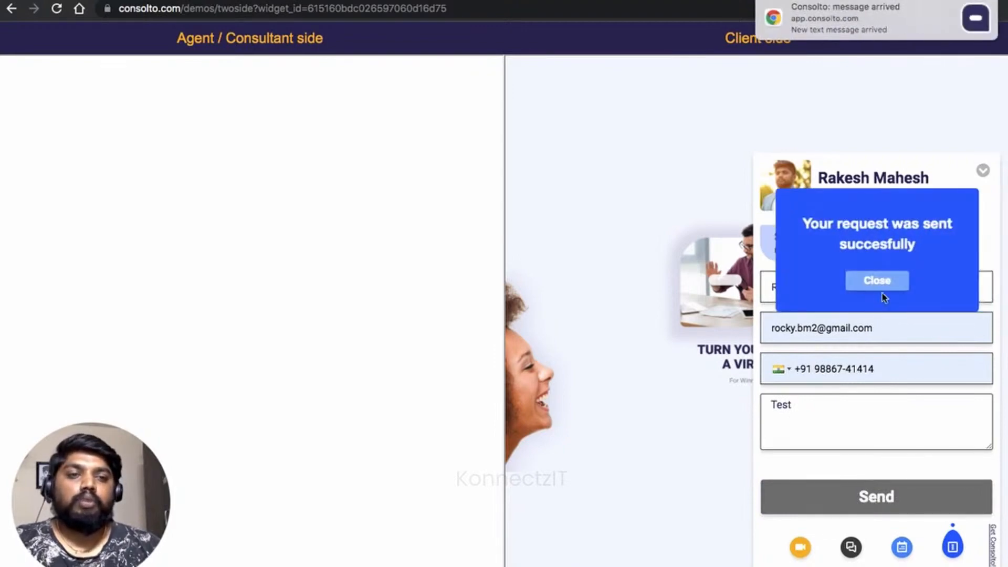
click(880, 283)
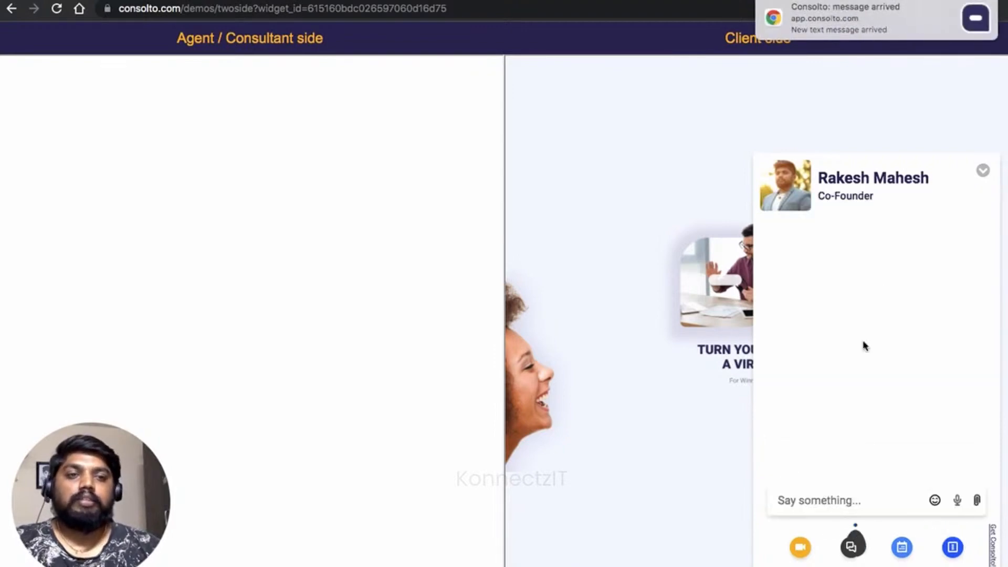
key(ctrl+Left)
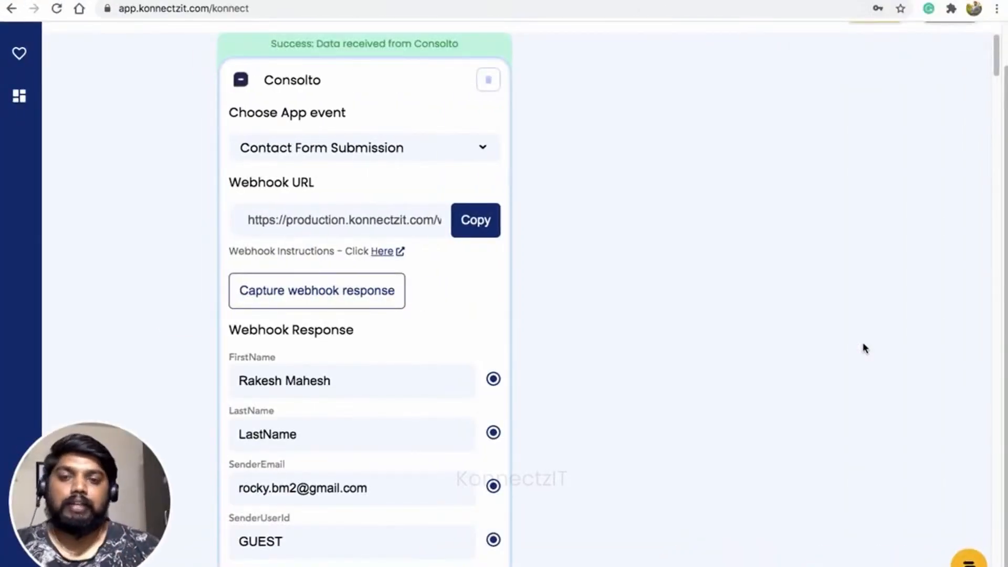
scroll(418, 345, down, 3)
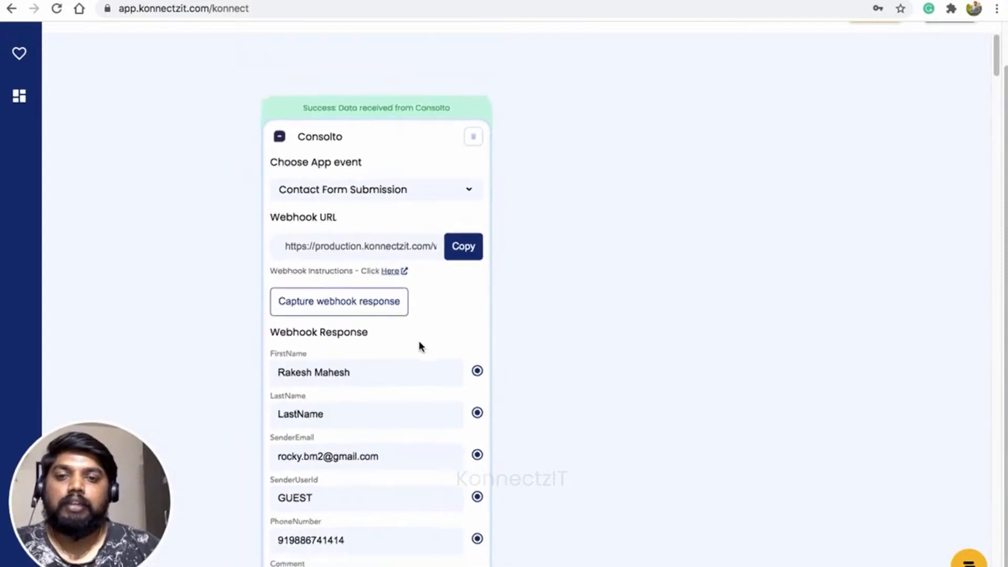
drag(430, 147, 398, 141)
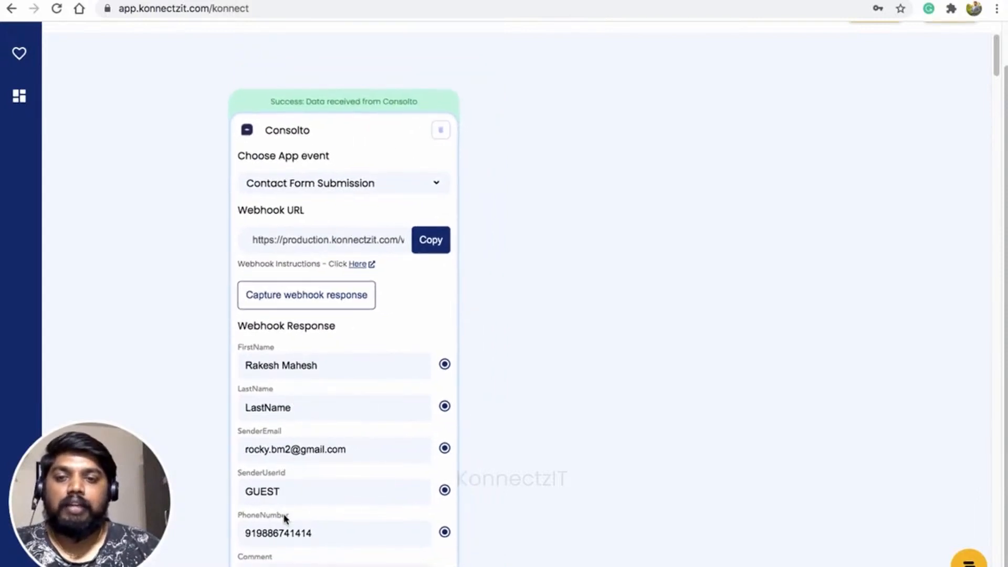
scroll(547, 383, down, 3)
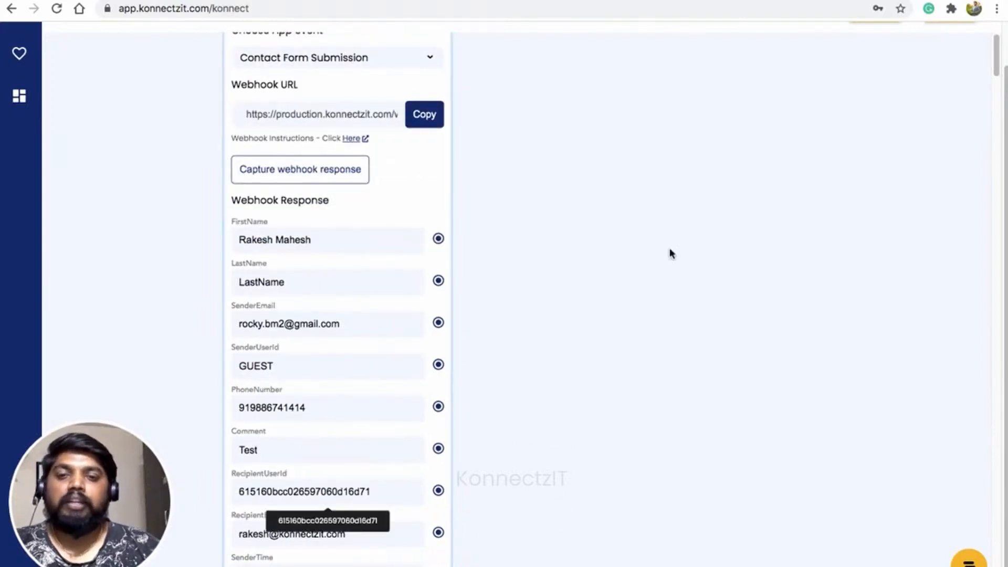
drag(662, 224, 635, 318)
scroll(478, 310, up, 1)
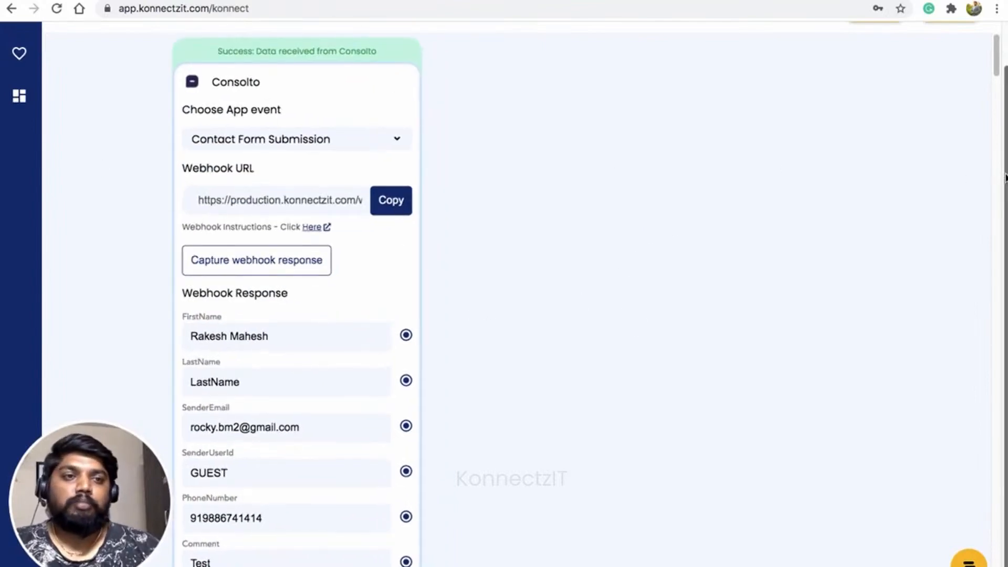
scroll(1005, 177, up, 1)
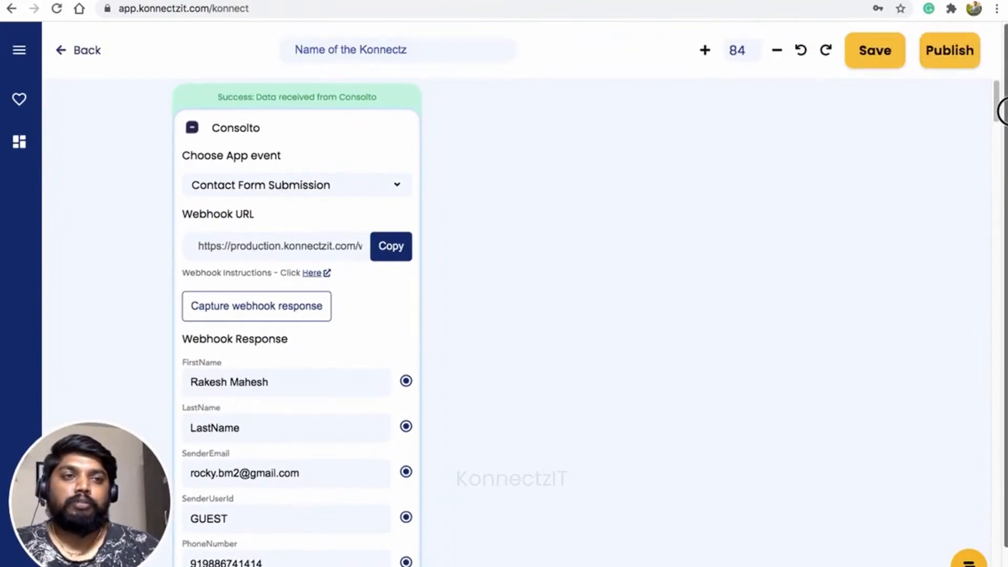
Add a Google Sheet step, found by searching 'goo', beside the Consolto card
click(20, 51)
click(63, 110)
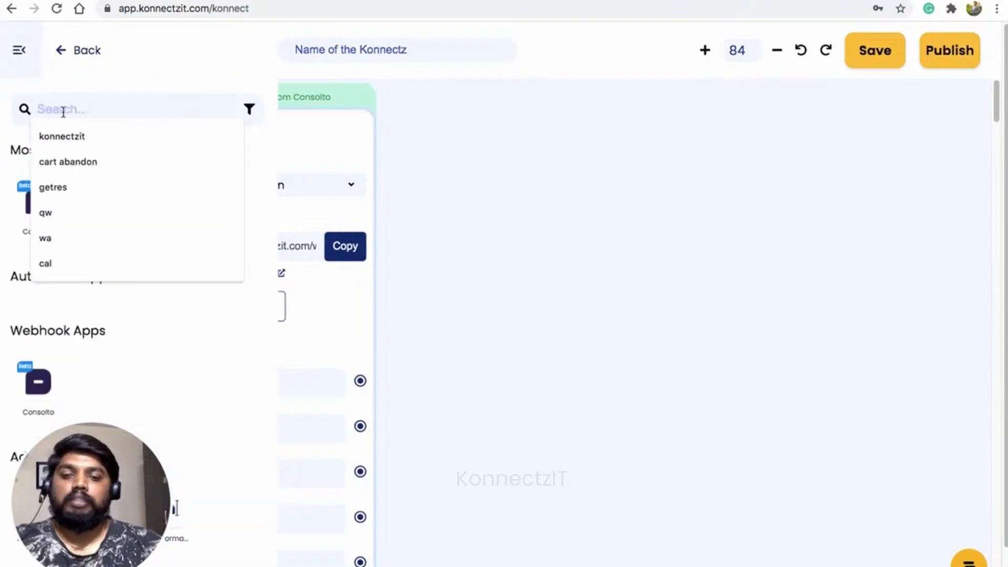
text(google)
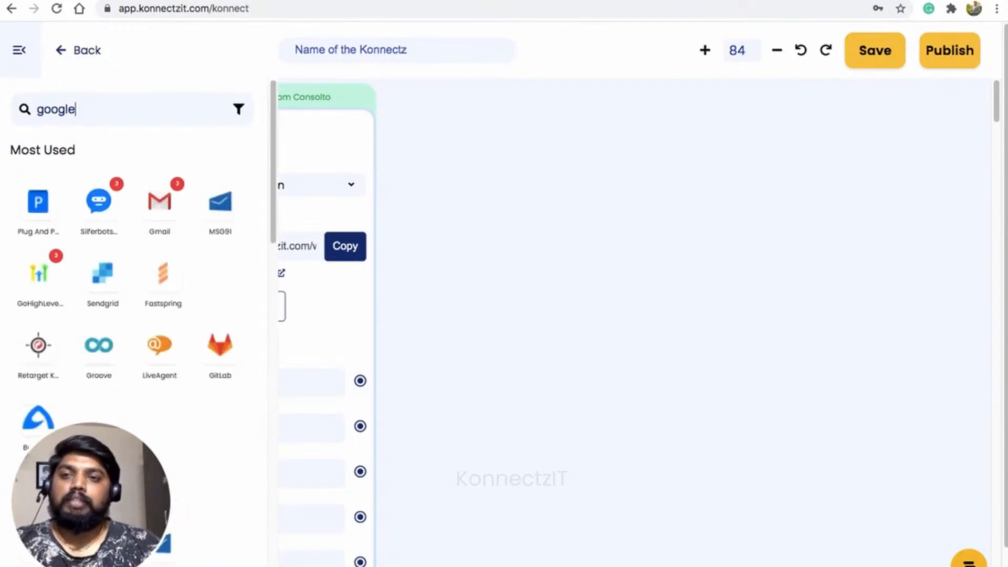
drag(36, 202, 440, 171)
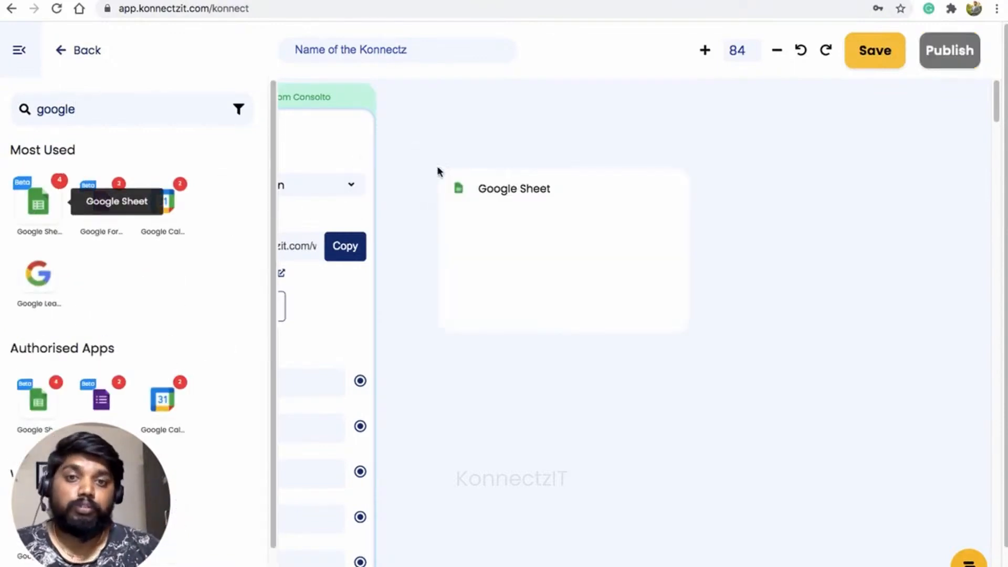
click(19, 50)
drag(645, 197, 619, 112)
Configure Google Sheet Account #2 to Create Spreadsheet Row in KonnectzIT Demo Sheets, sheet Demo
click(594, 177)
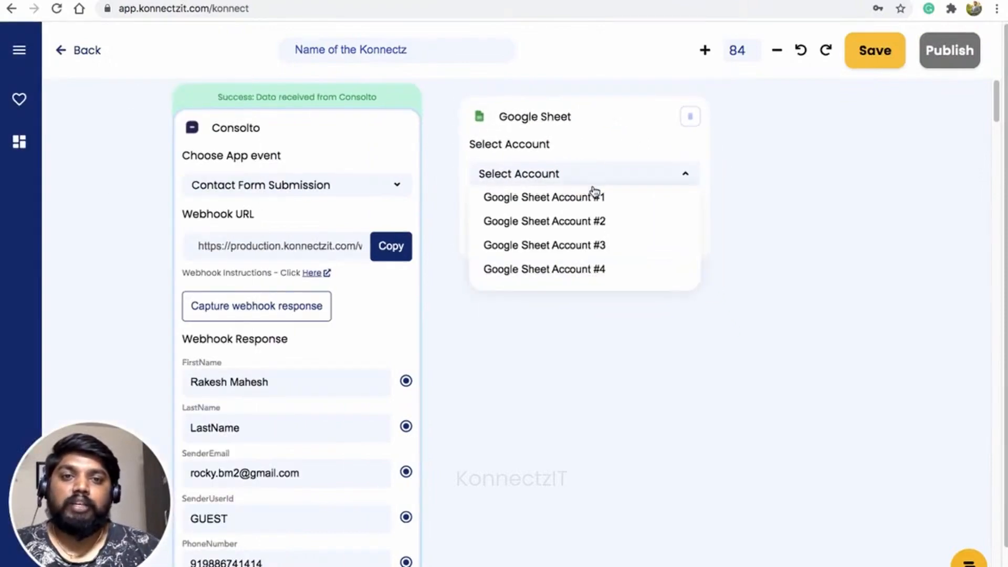
click(591, 223)
click(592, 234)
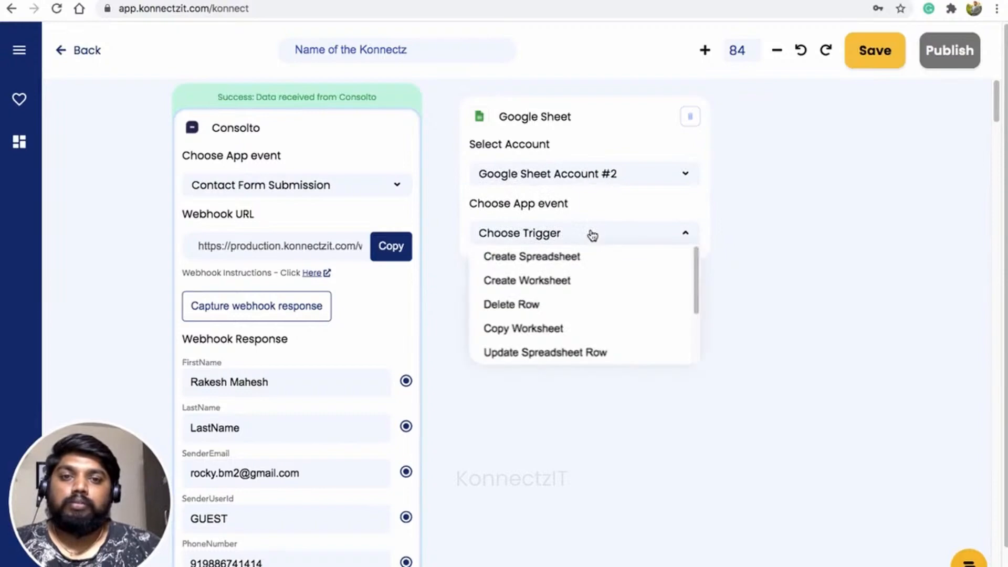
drag(698, 272, 696, 308)
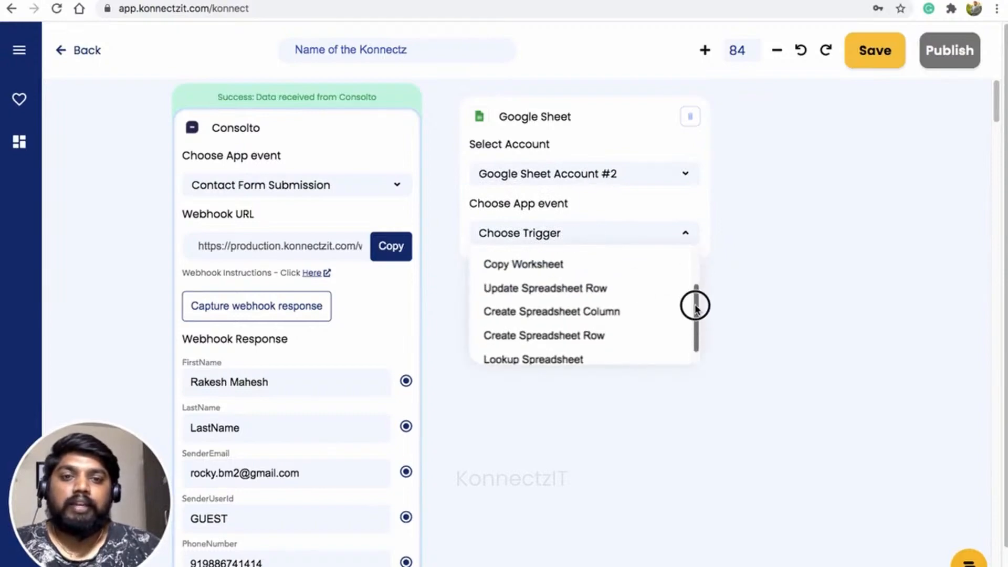
click(597, 335)
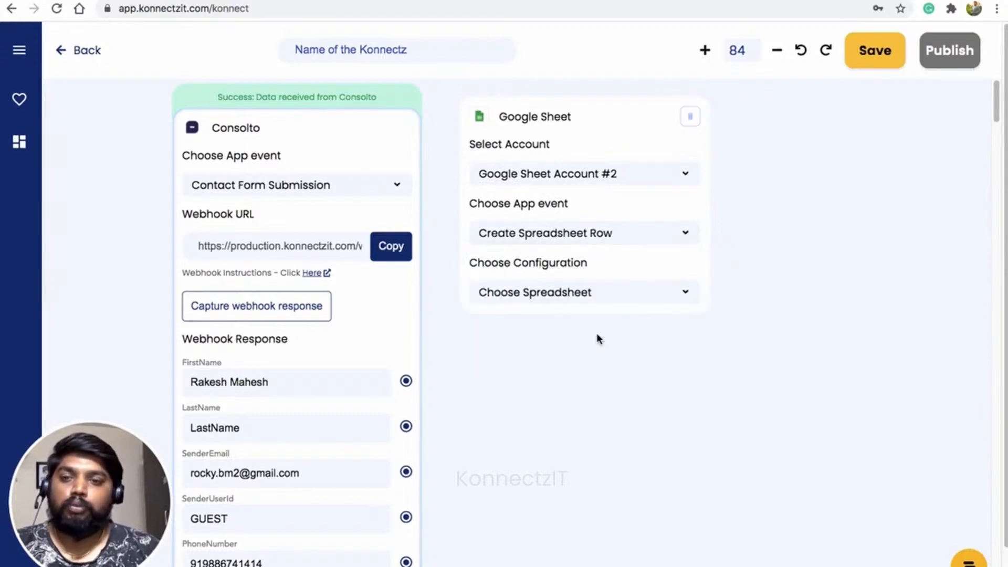
click(599, 296)
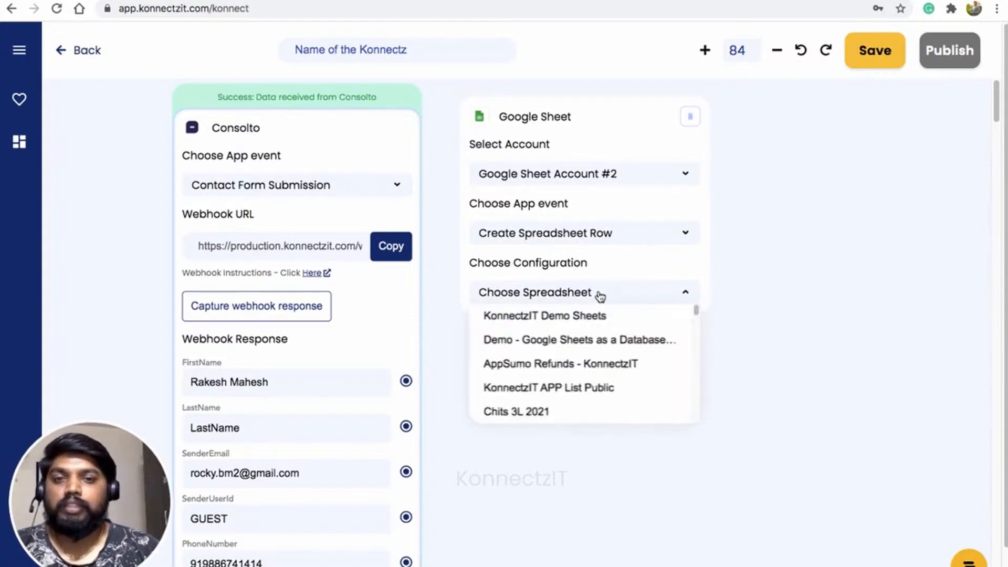
click(597, 318)
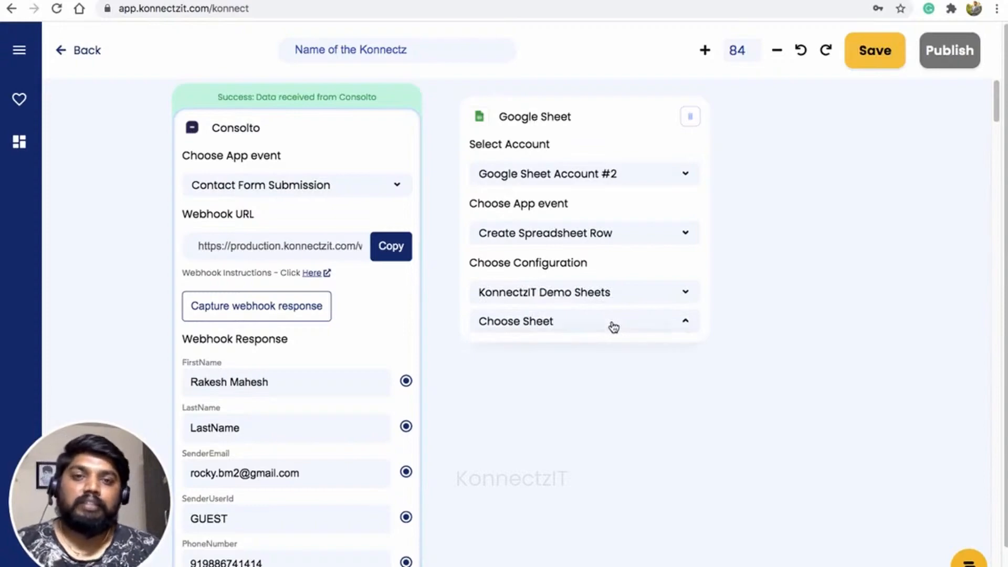
click(543, 368)
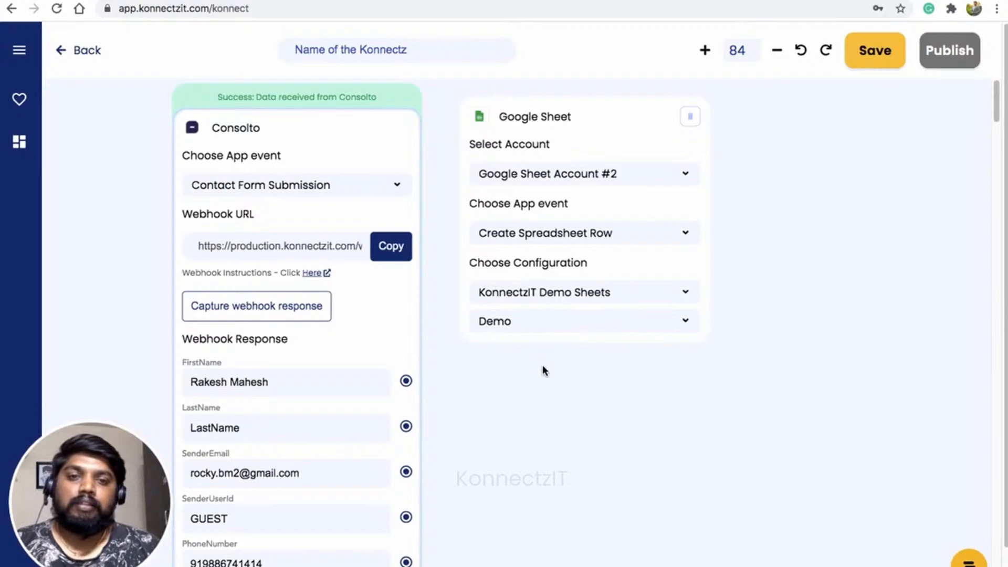
drag(658, 132, 688, 129)
Map Consolto's FirstName, SenderEmail and PhoneNumber to the sheet's First Name, Email and Phone fields
drag(459, 486, 467, 399)
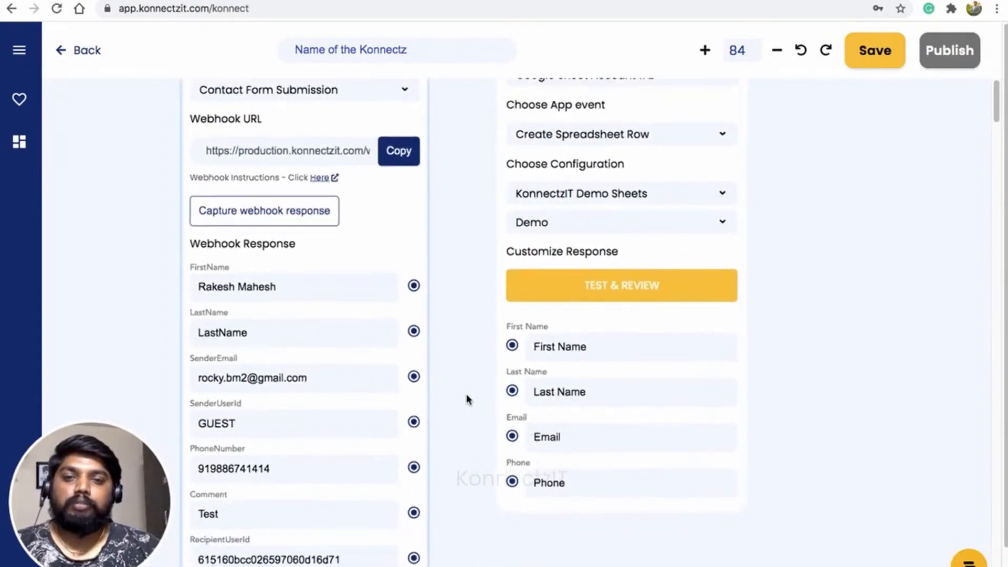
scroll(467, 395, down, 2)
drag(418, 295, 508, 349)
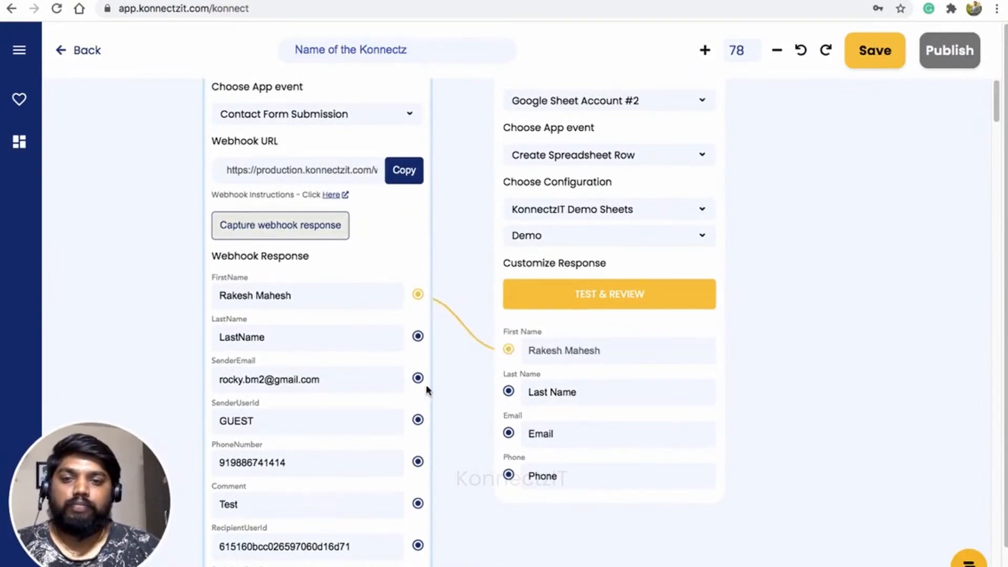
drag(418, 378, 508, 433)
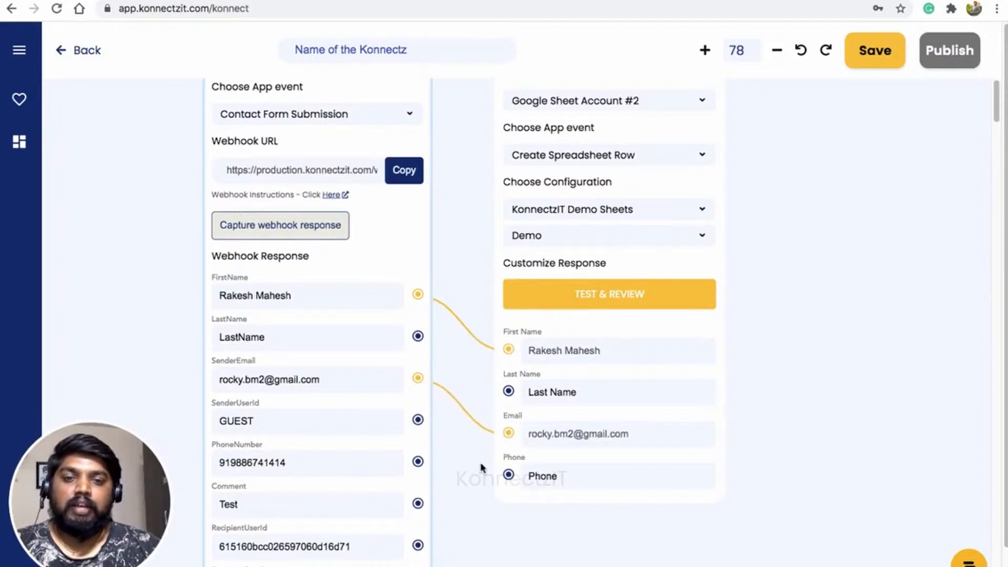
click(419, 504)
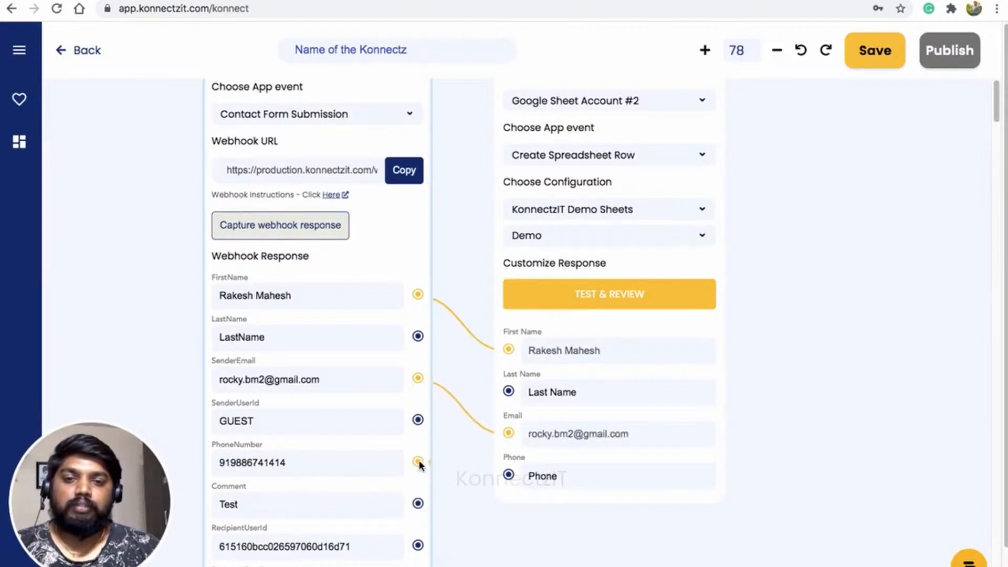
drag(419, 463, 508, 475)
click(855, 325)
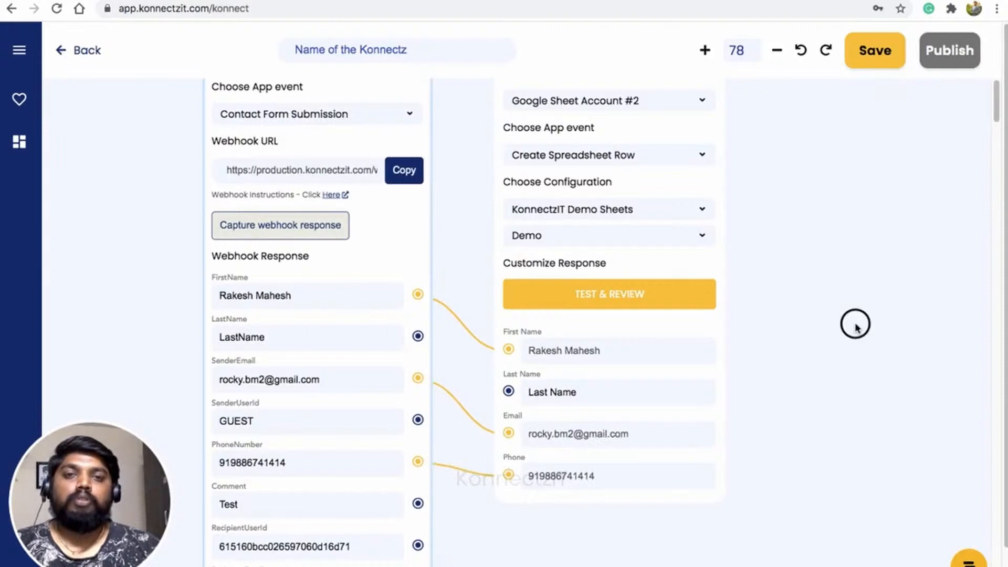
scroll(855, 325, up, 3)
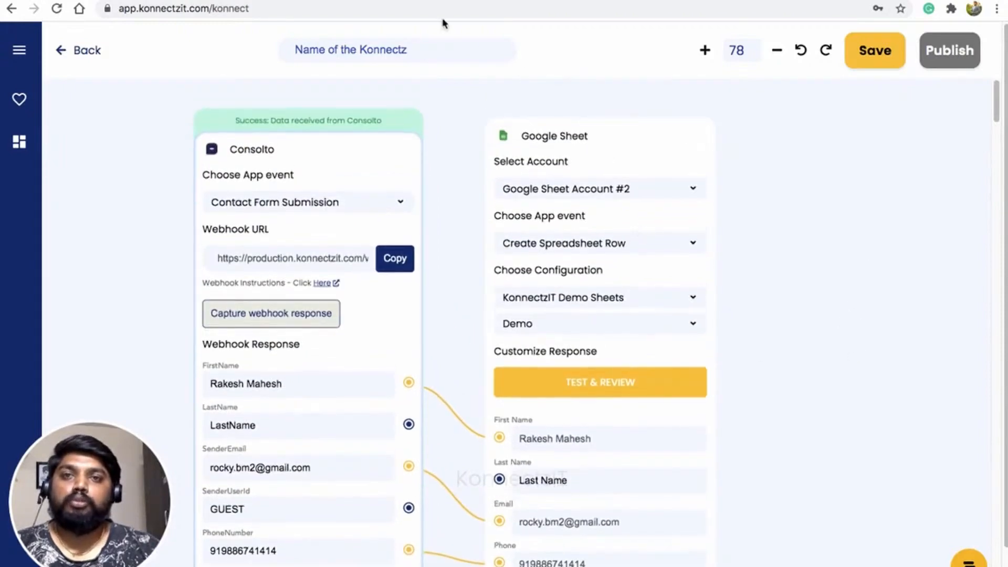
Test the Google Sheet step and confirm row 7 now holds the name, email and phone
click(417, 0)
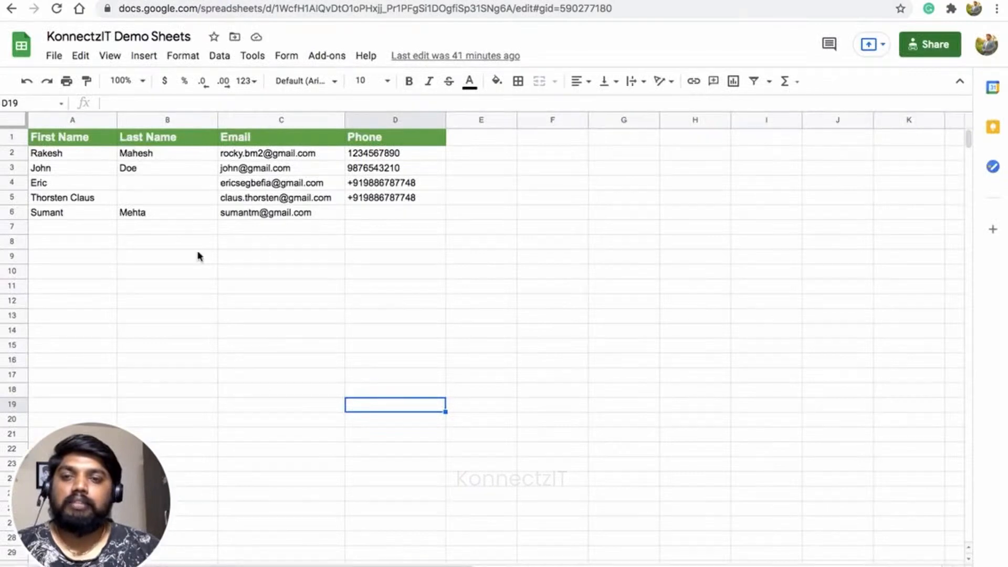
click(181, 230)
click(294, 0)
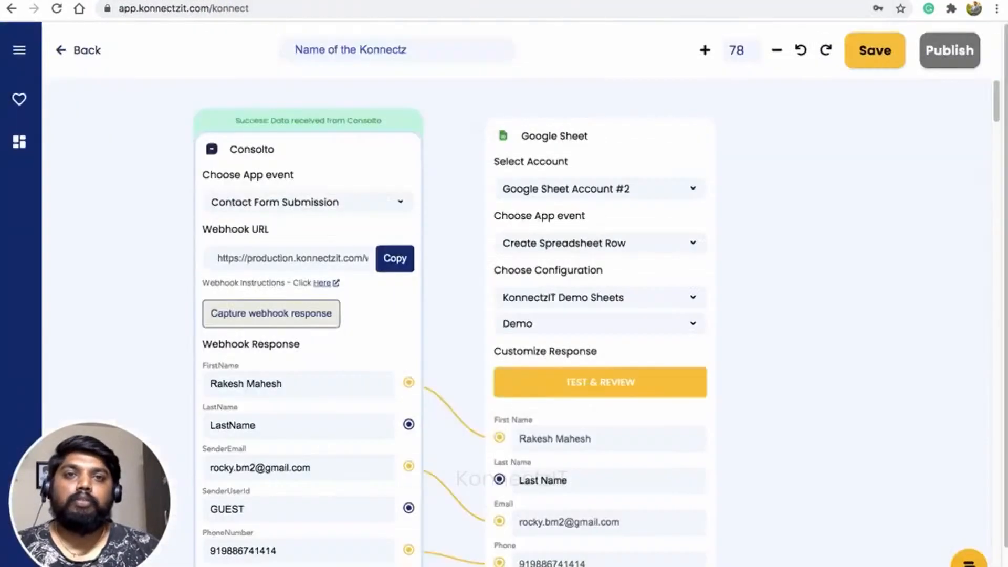
click(610, 389)
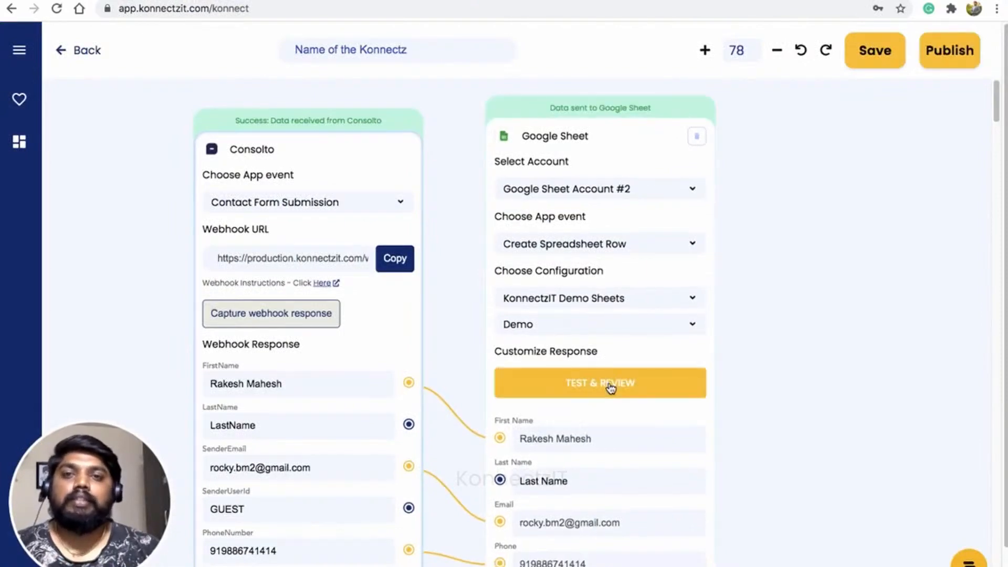
click(392, 16)
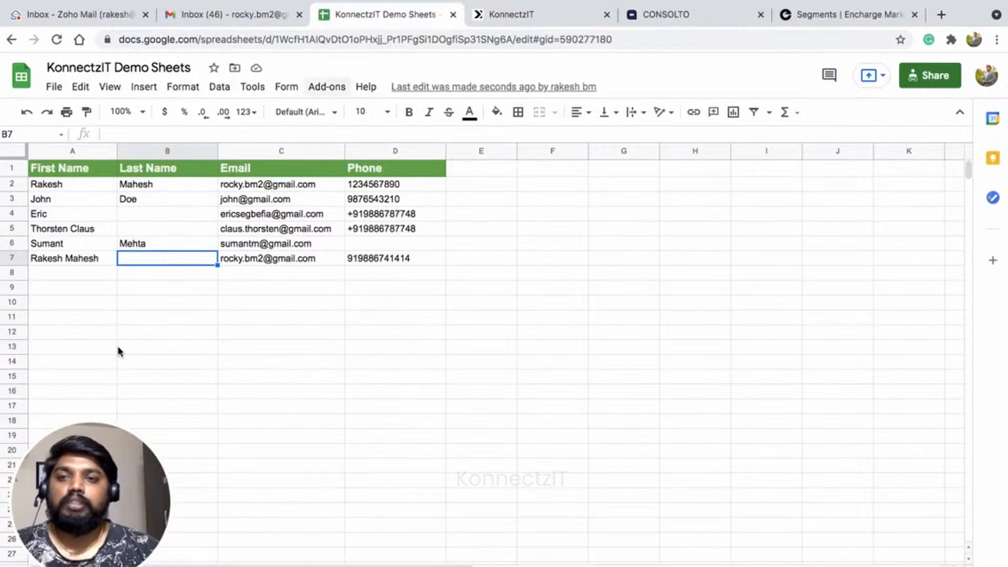
click(88, 258)
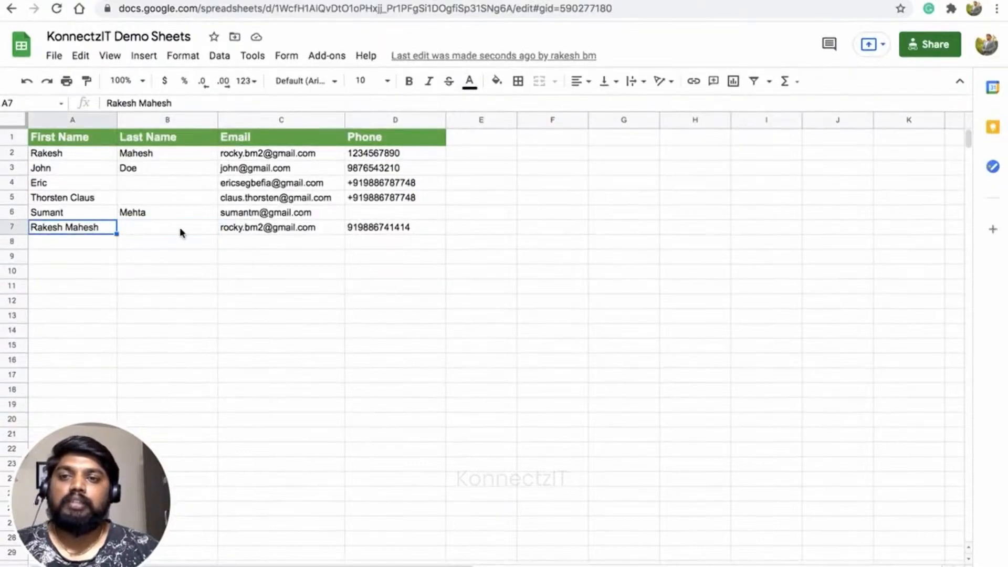
click(280, 227)
click(351, 232)
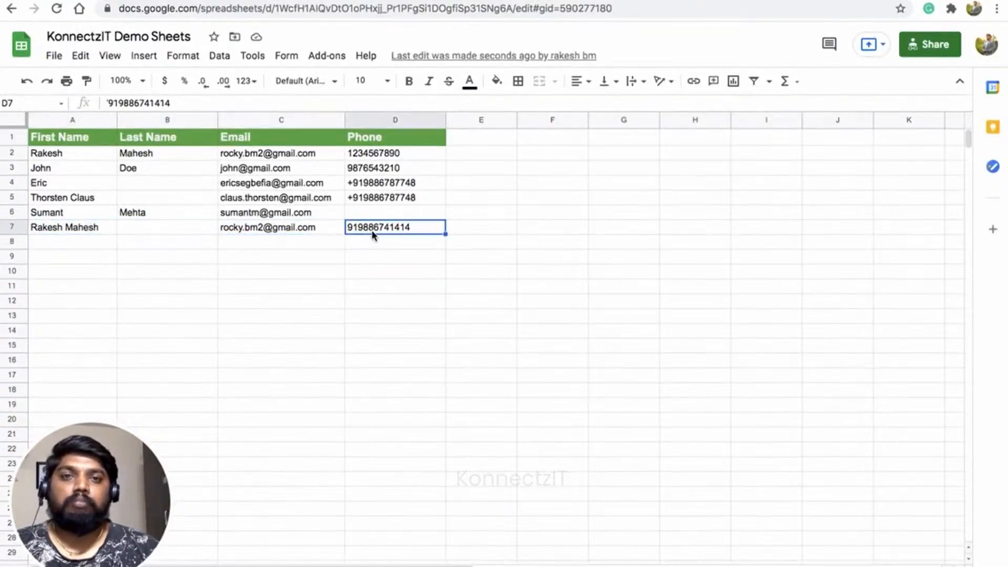
click(538, 16)
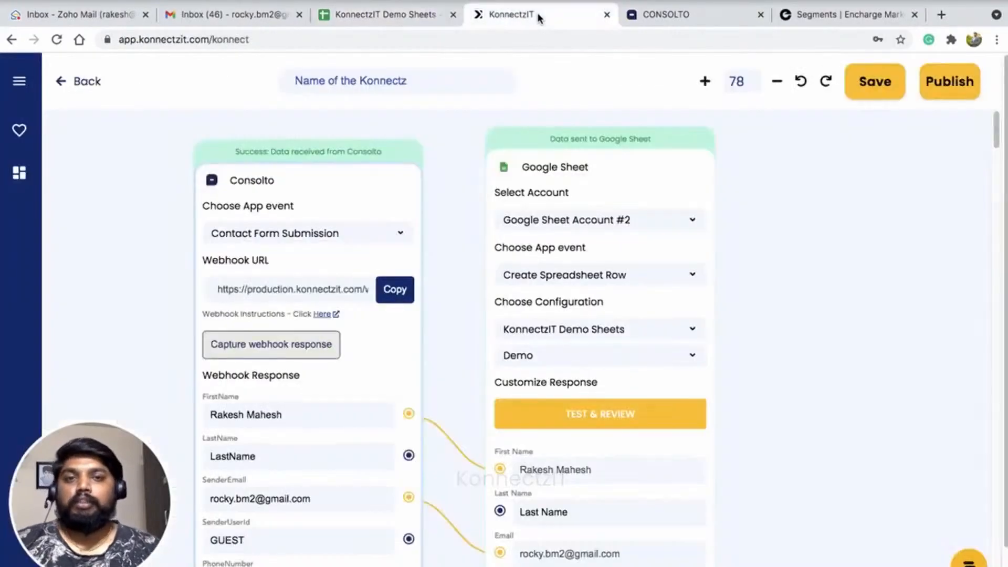
Add an Encharge step, found by searching 'end', beside the Google Sheet card
drag(374, 187, 374, 170)
drag(877, 221, 770, 198)
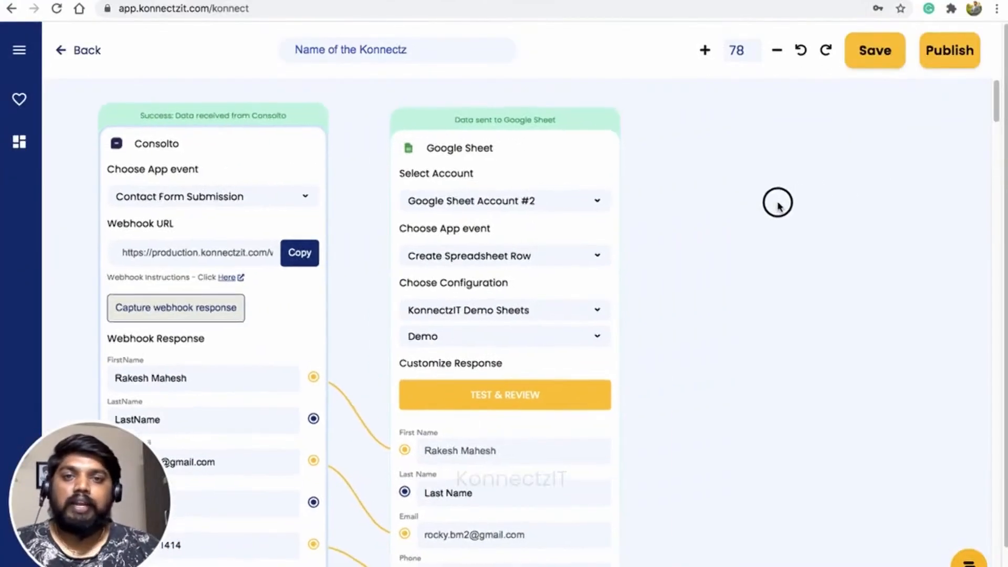
click(21, 50)
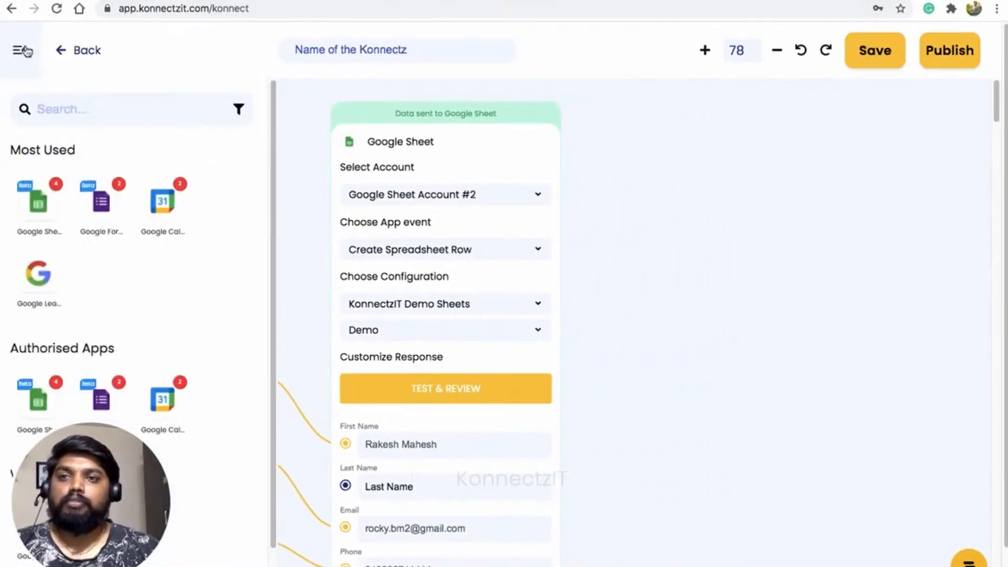
click(70, 110)
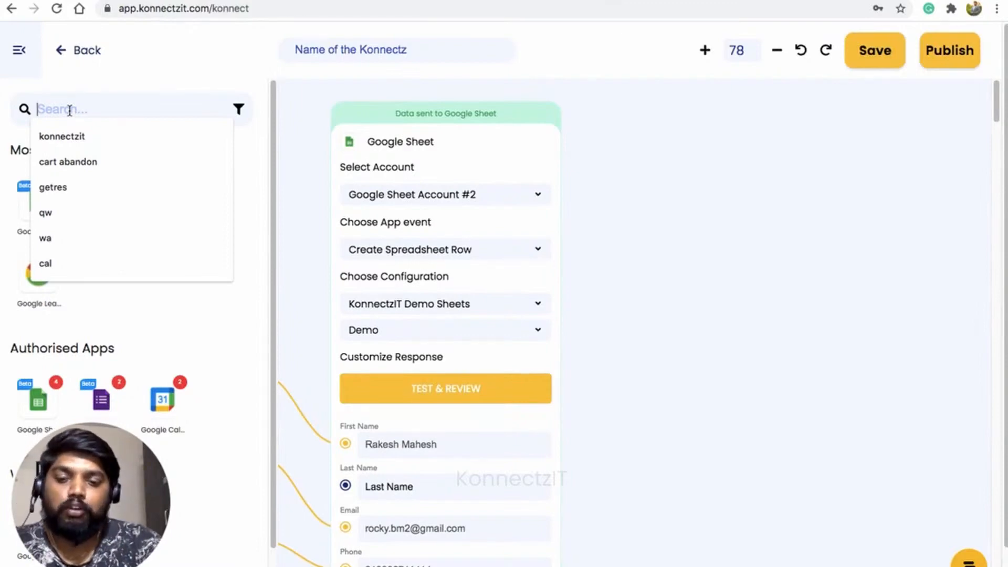
text(end)
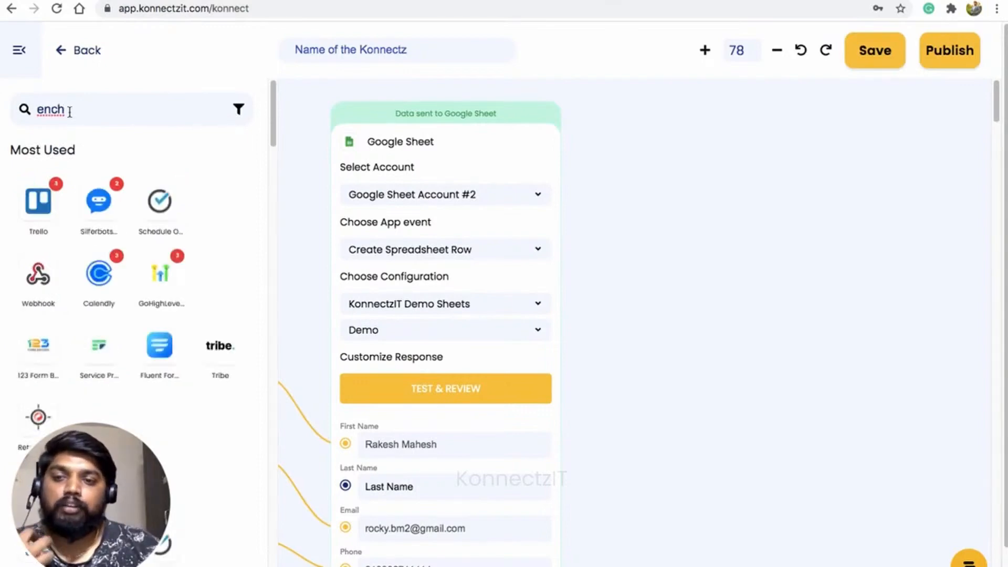
drag(38, 199, 691, 178)
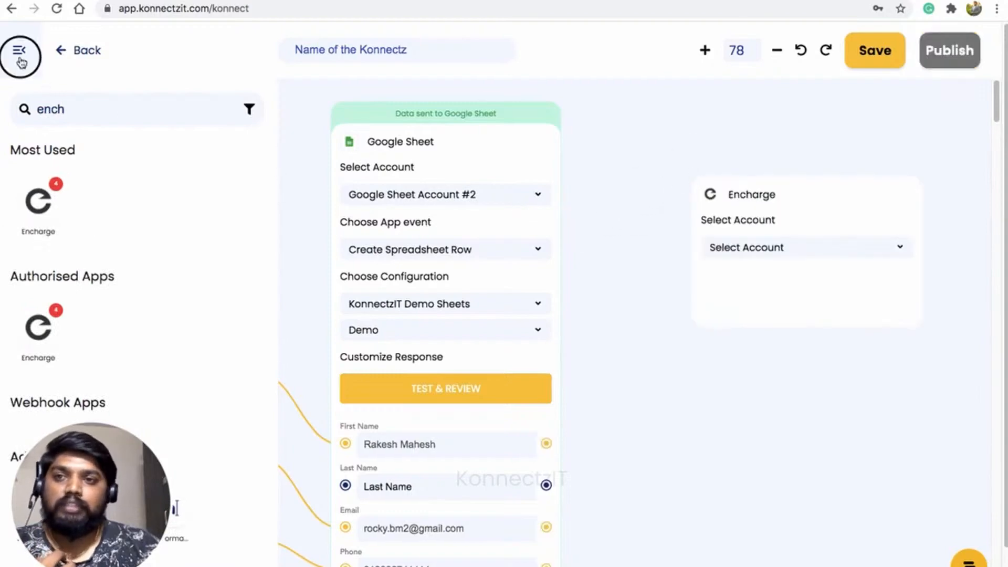
click(19, 50)
Configure the Encharge step with Encharge Account #4, the Add Or Update Person event and Person Fields
drag(888, 198, 786, 122)
click(796, 191)
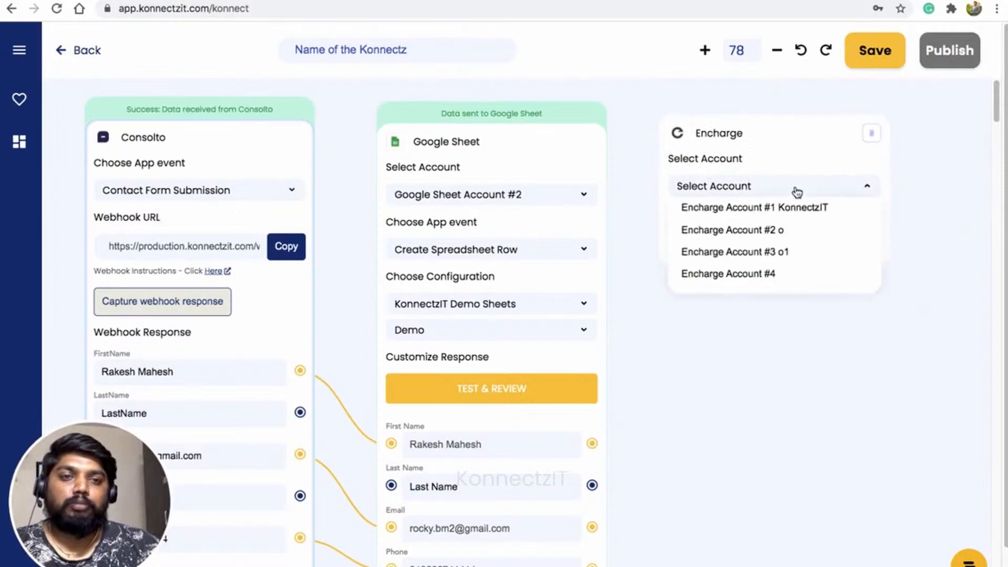
click(788, 273)
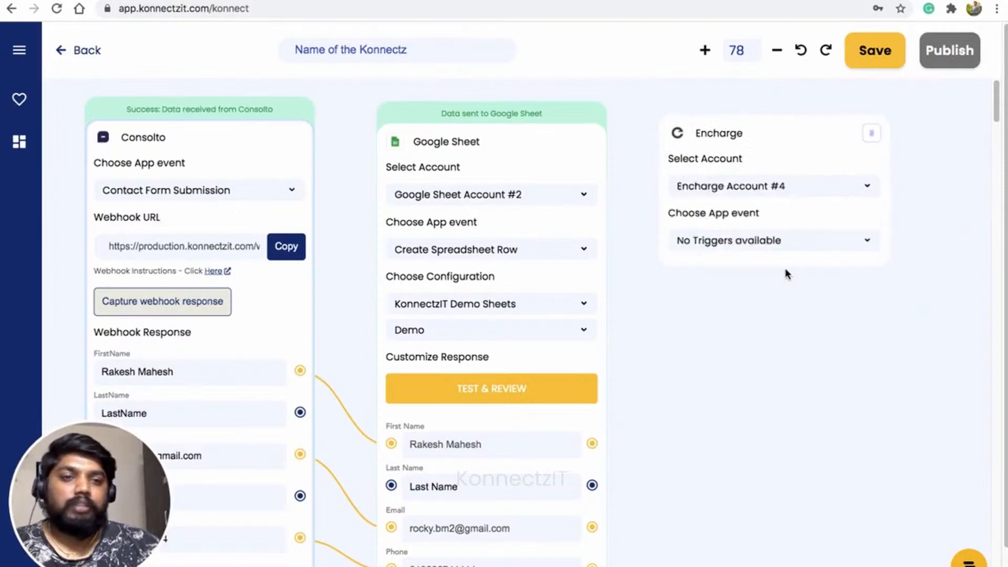
click(787, 247)
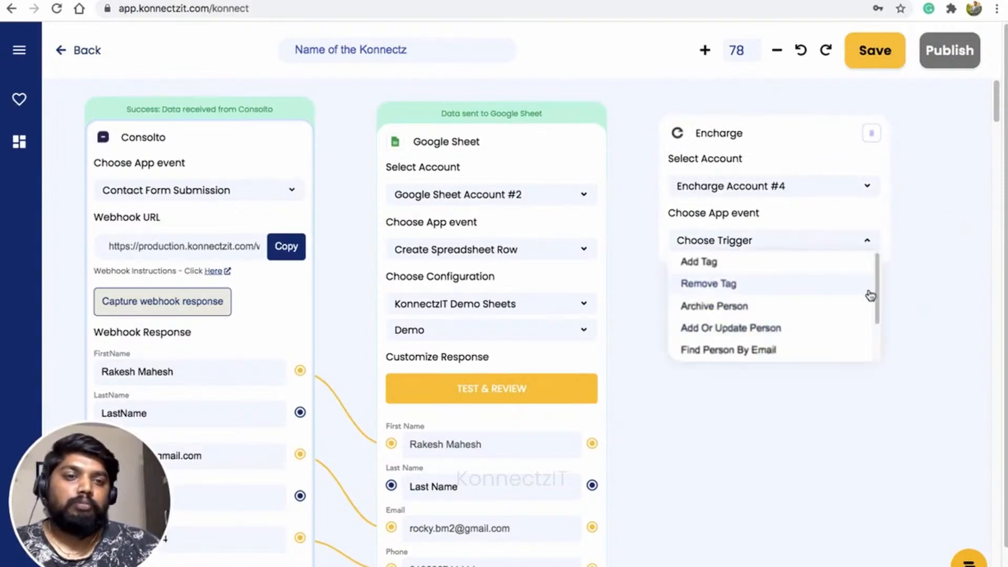
mouse_move(878, 282)
mouse_down()
mouse_move(877, 315)
mouse_move(876, 276)
mouse_up()
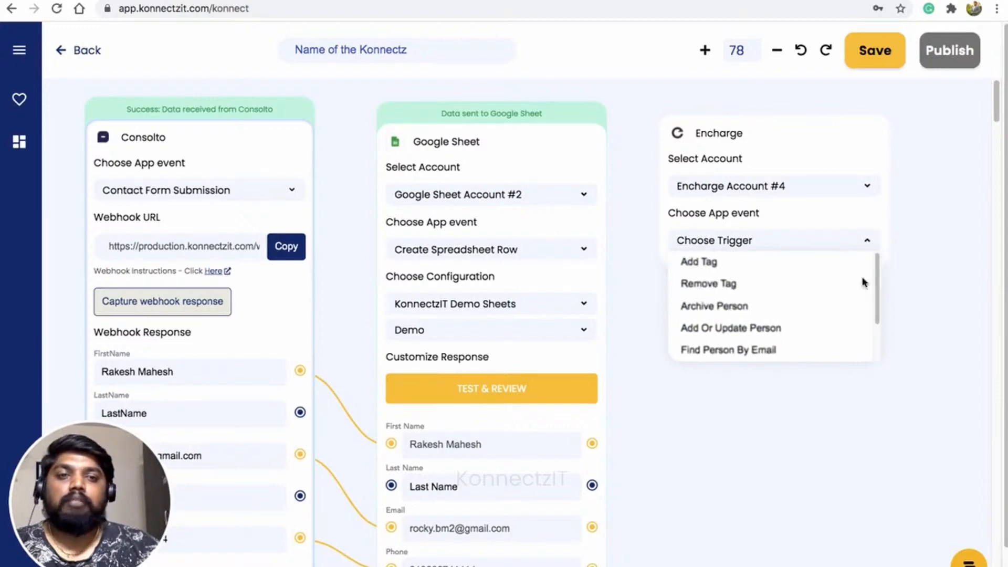
click(770, 329)
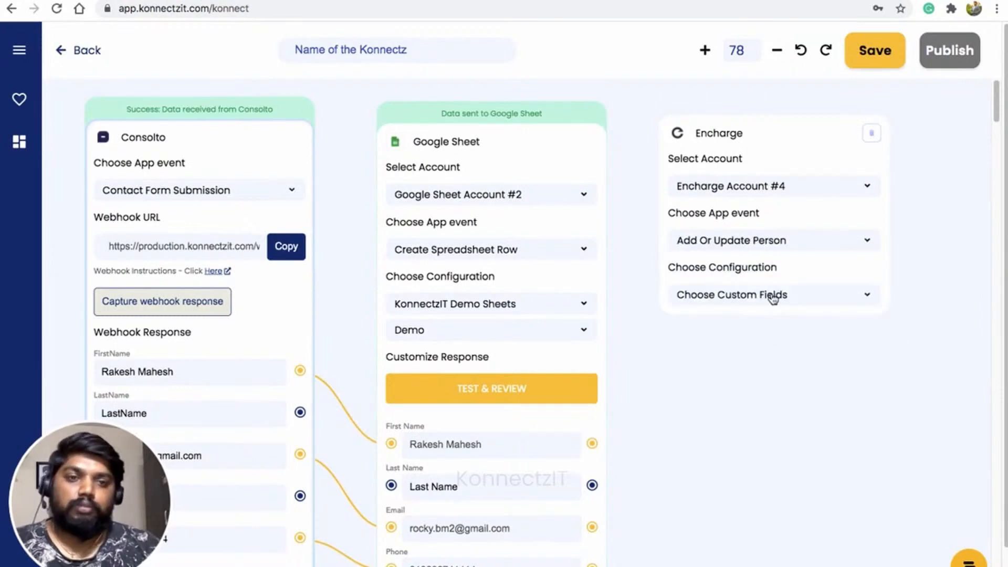
click(773, 296)
click(768, 318)
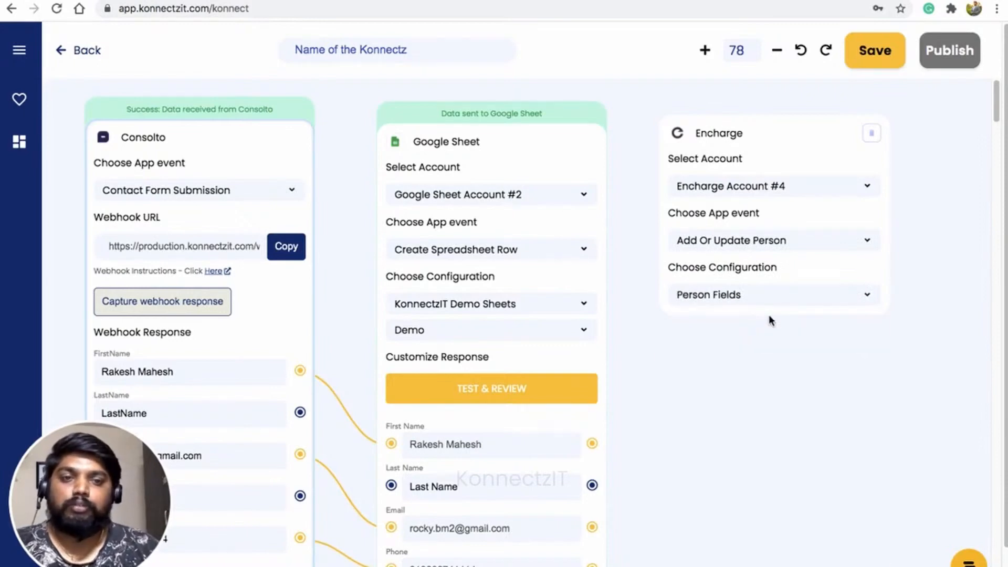
Map SenderEmail to the Encharge email field and FirstName to the firstName field
drag(621, 517, 646, 407)
drag(589, 551, 605, 530)
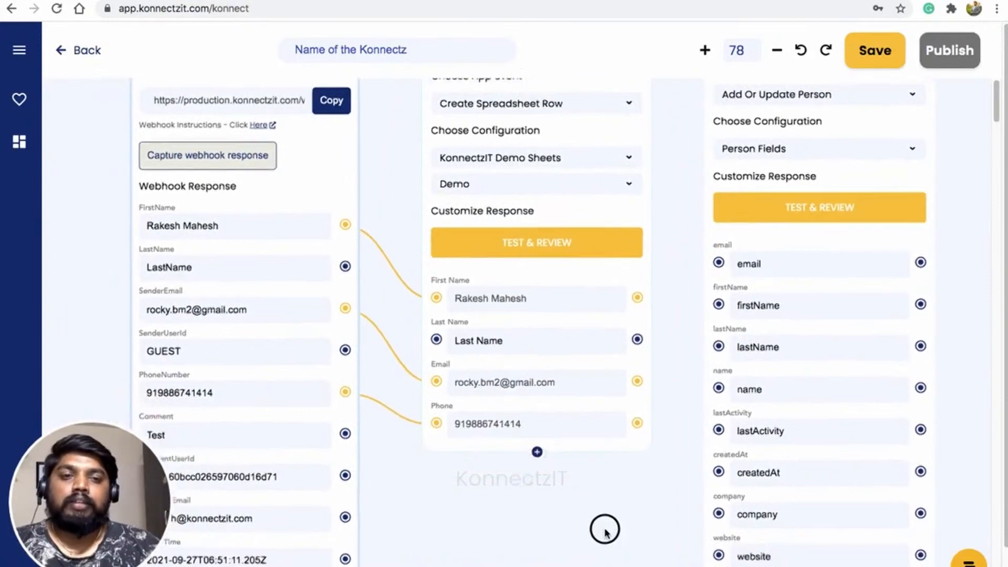
scroll(605, 530, down, 3)
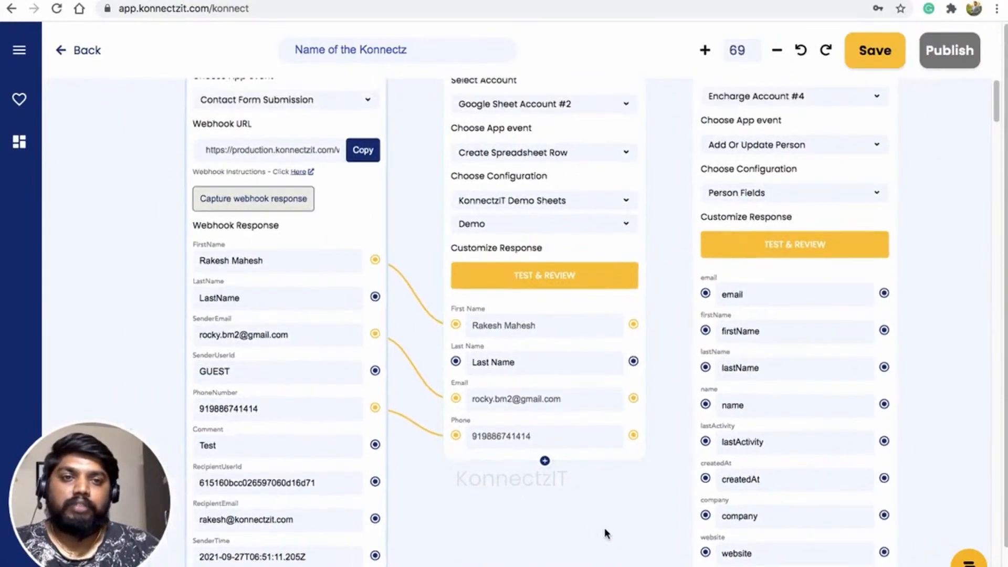
scroll(605, 531, down, 1)
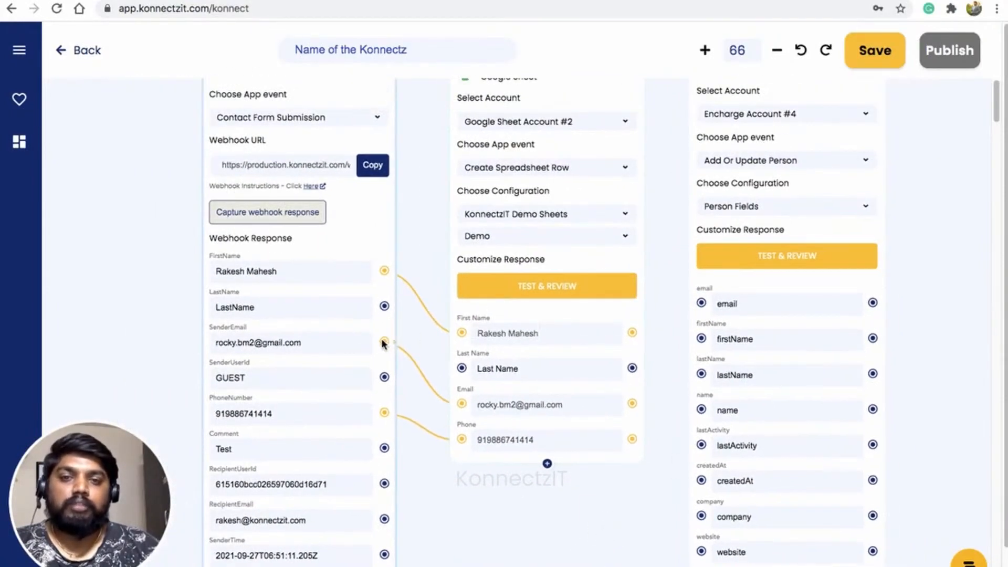
drag(385, 343, 702, 302)
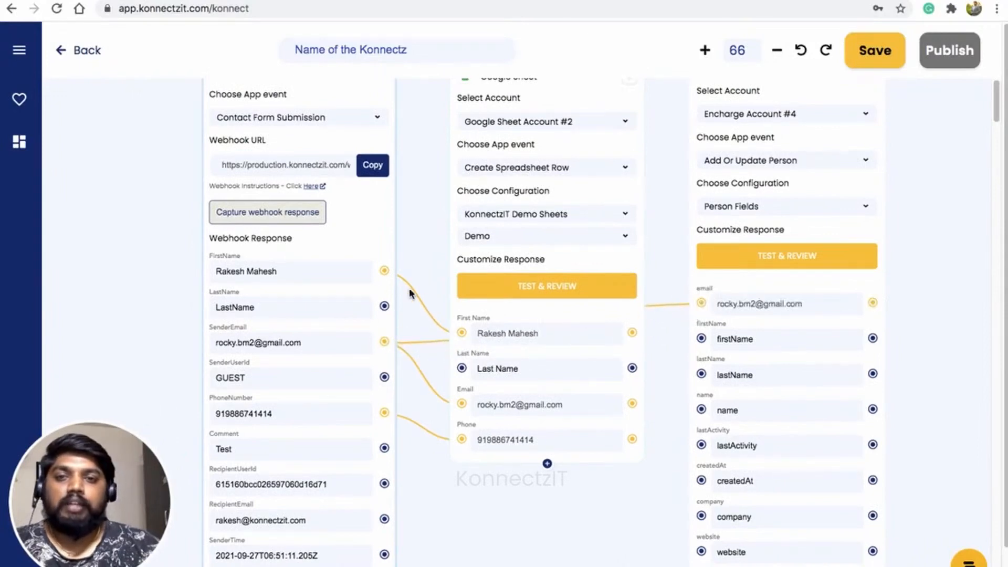
drag(388, 276, 705, 343)
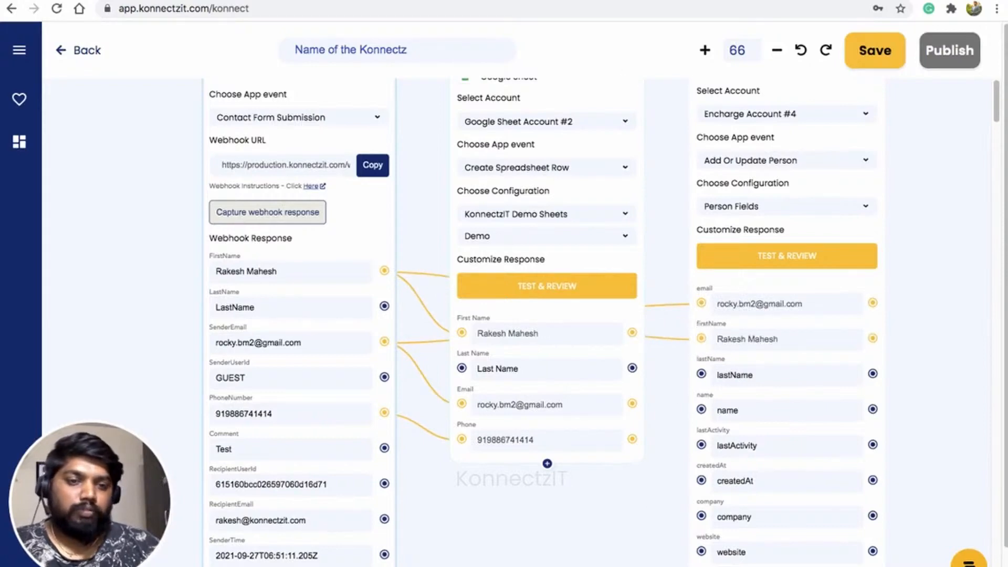
scroll(604, 501, down, 5)
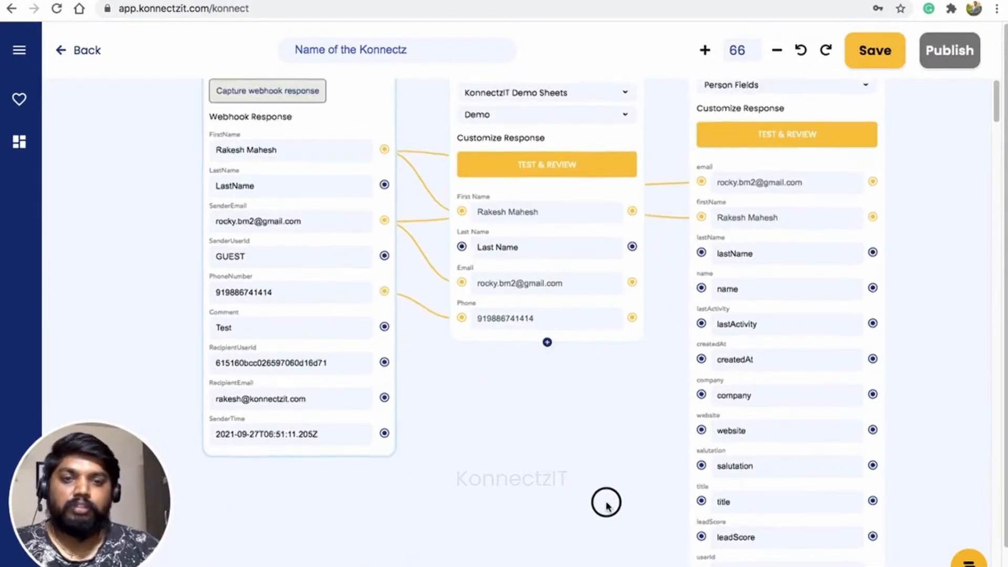
scroll(606, 504, up, 5)
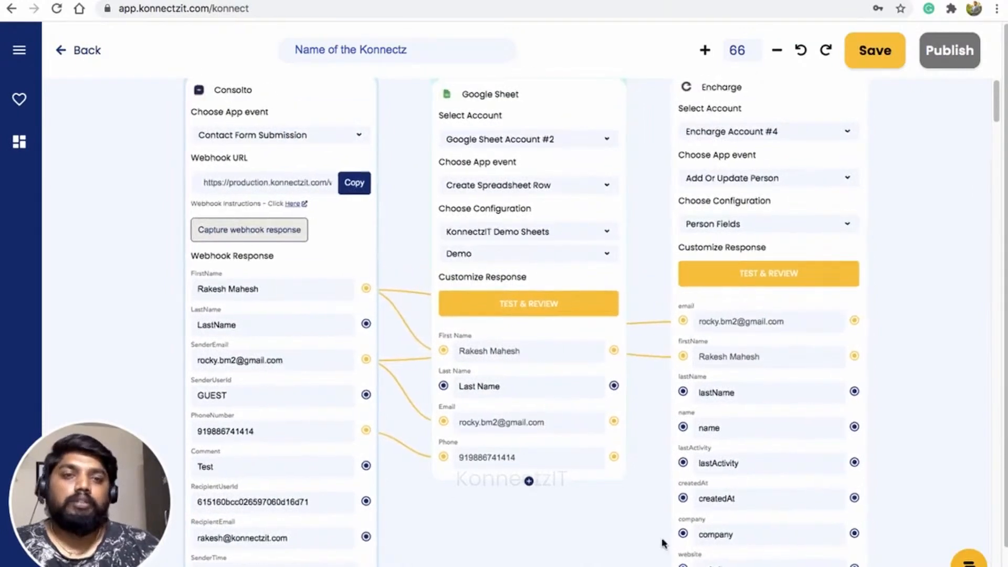
scroll(923, 331, up, 3)
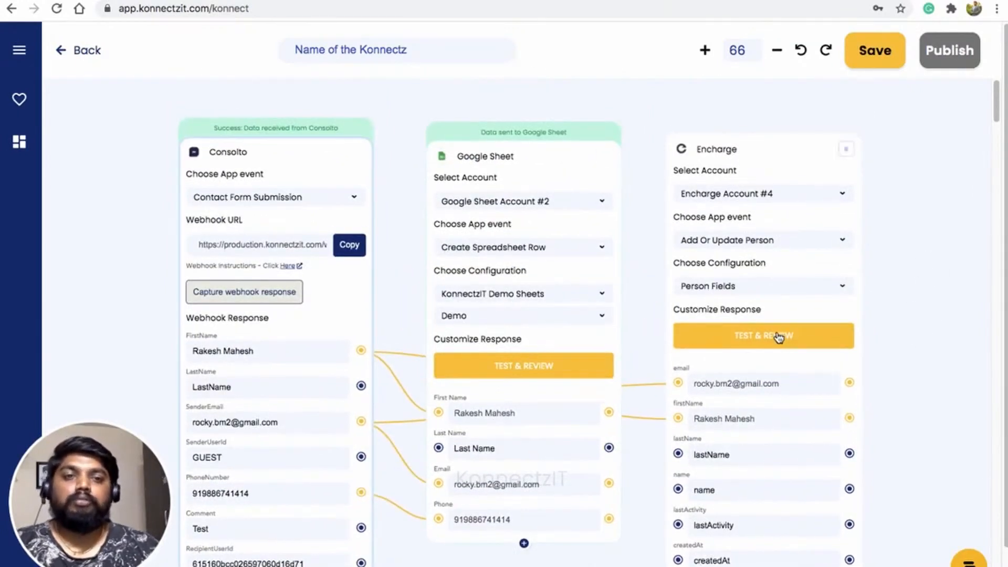
Run TEST & REVIEW on the Encharge step and confirm the new person appears in Encharge's People list
click(651, 0)
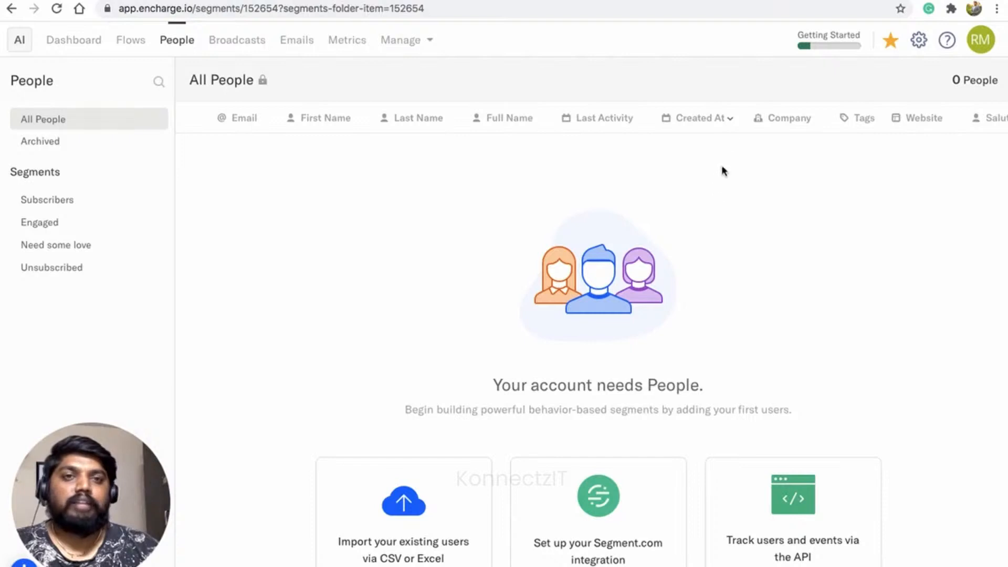
click(567, 1)
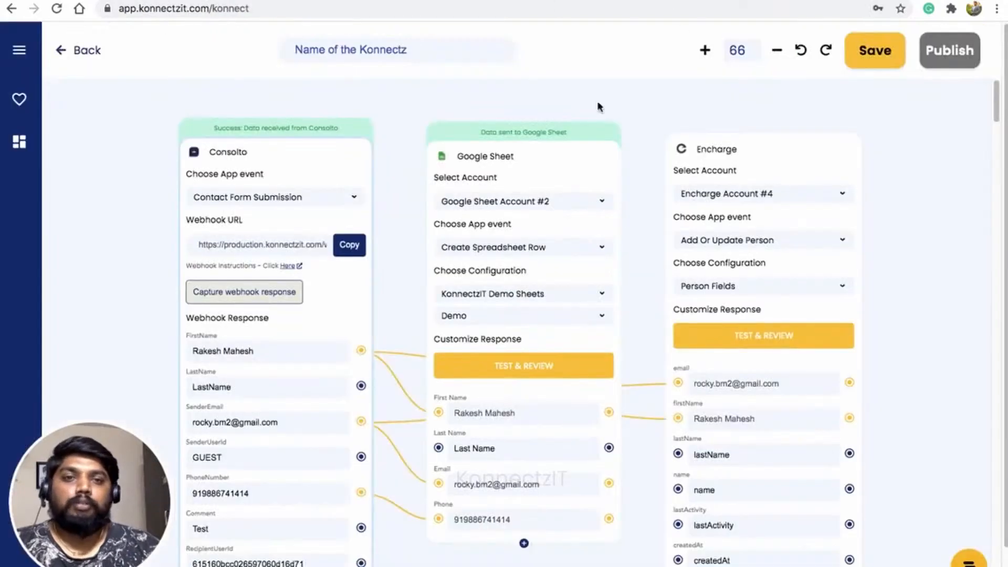
click(749, 336)
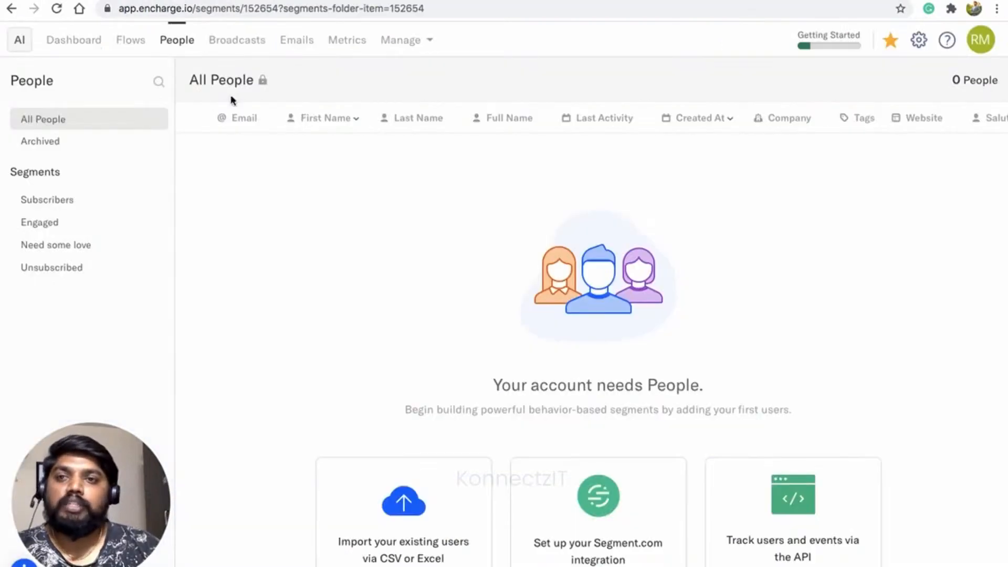
click(56, 9)
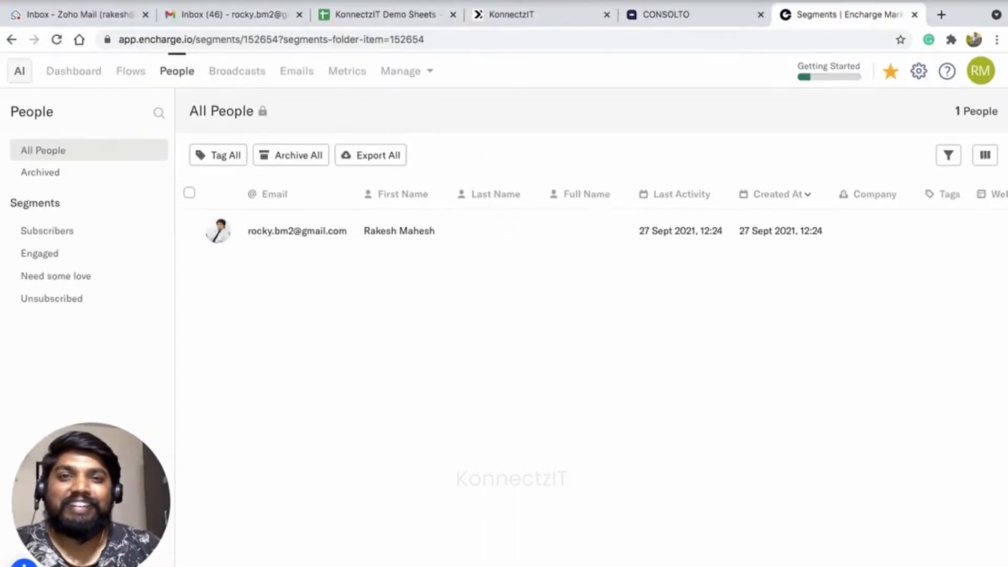
click(526, 15)
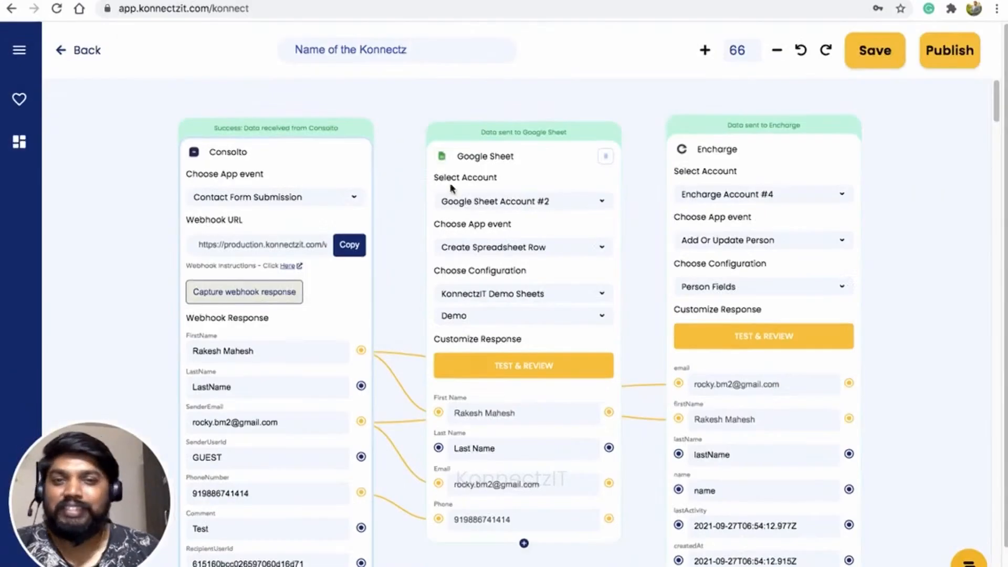
Name the Konnectz 'Consolto to Encharge' and publish it
click(355, 53)
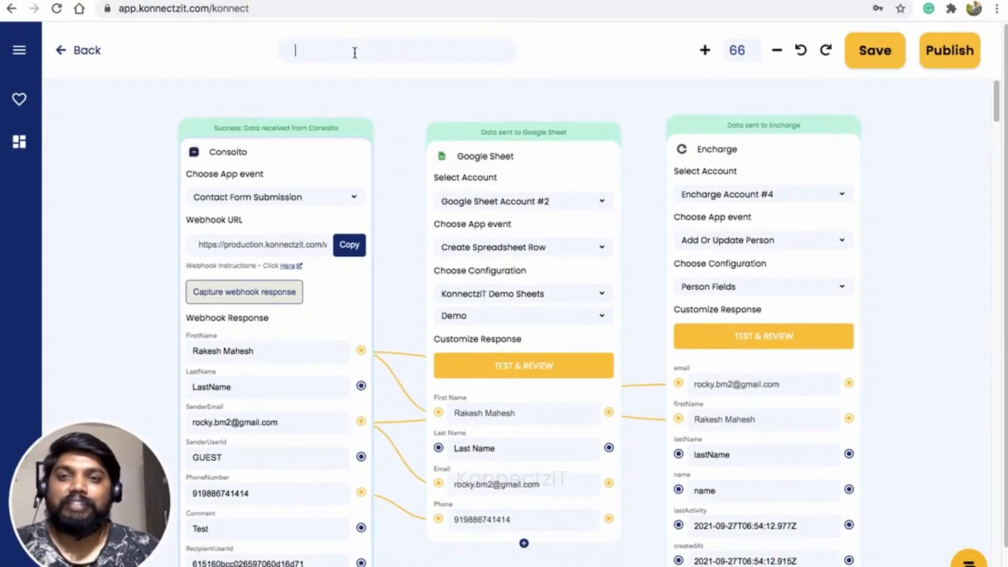
text(Consol)
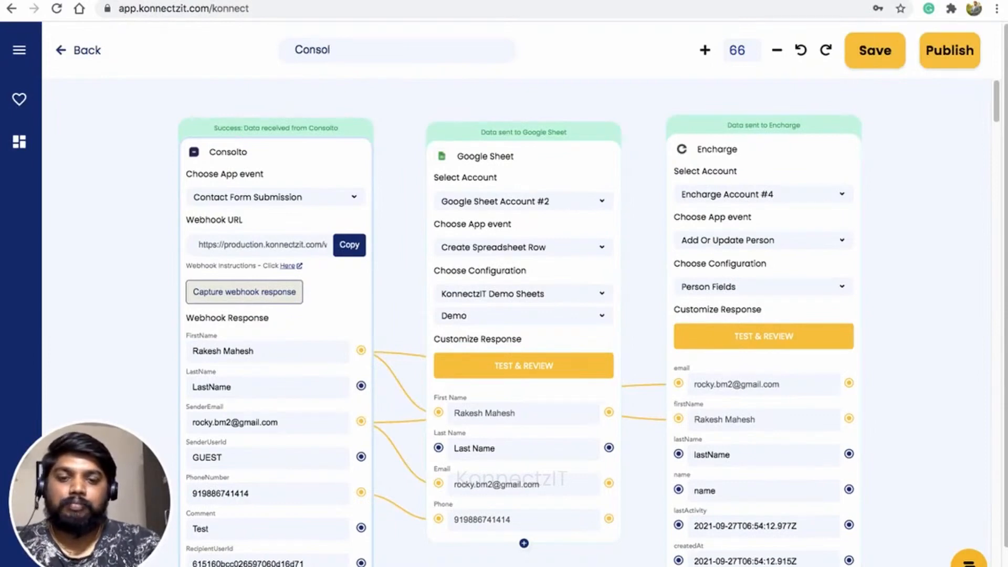
text(to to Encharge)
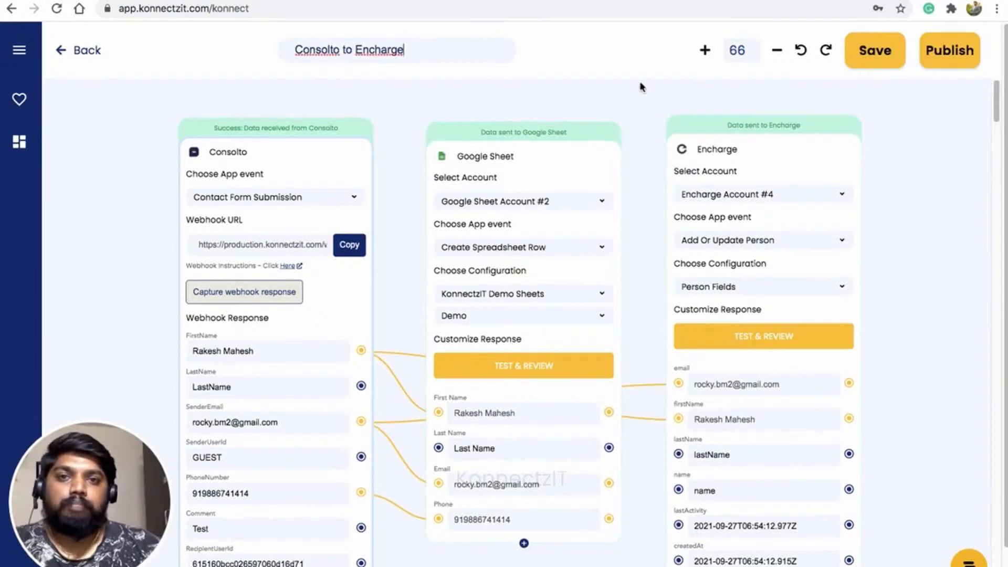
click(959, 55)
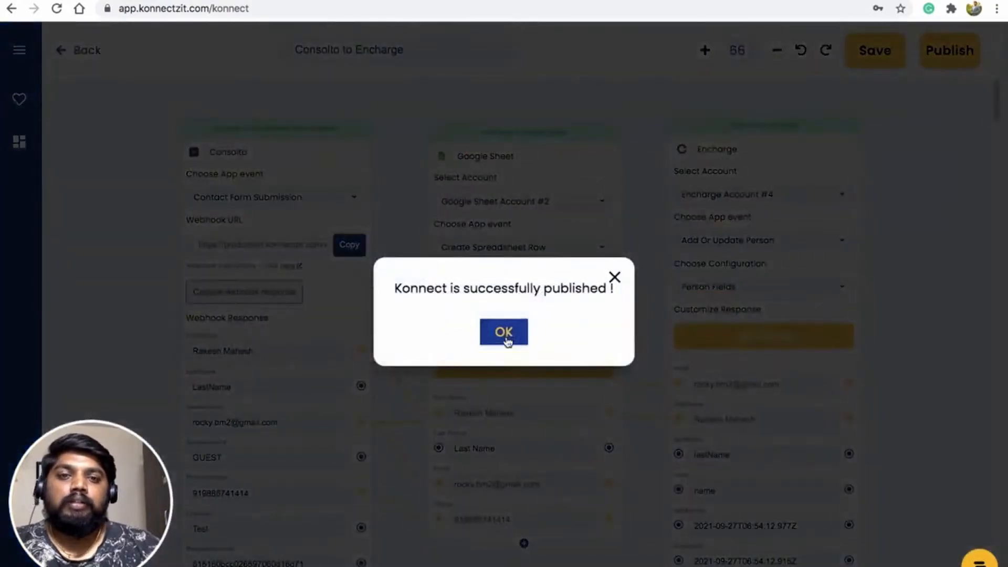
click(505, 336)
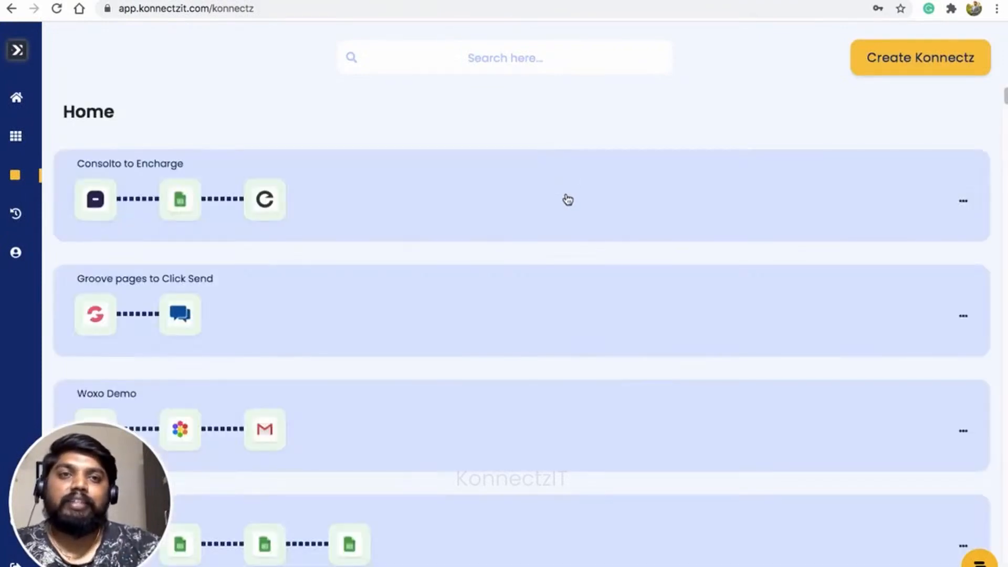
key(ctrl+Right)
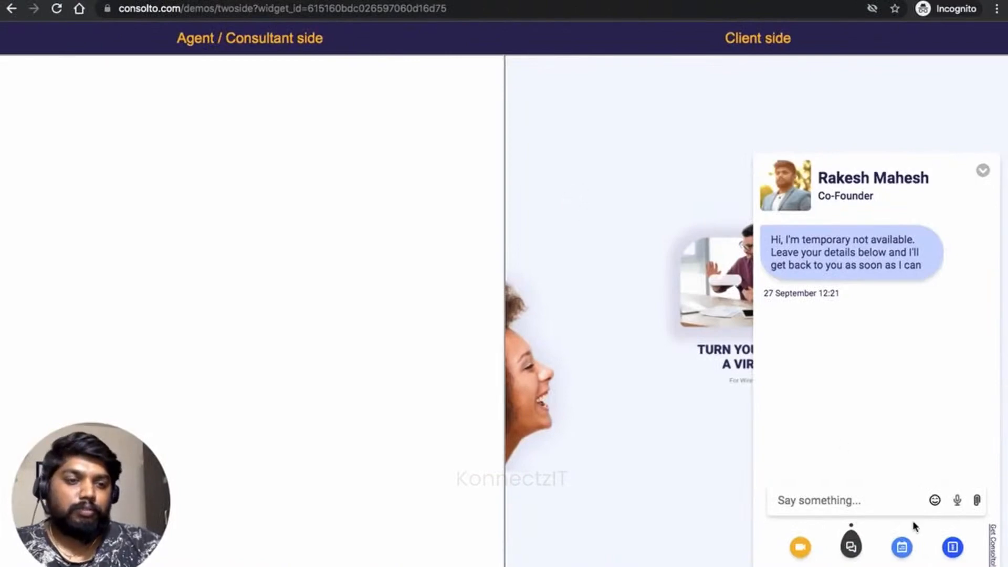
Send a Consolto widget contact request with the contact's name, e-mail, phone number and a message
click(952, 552)
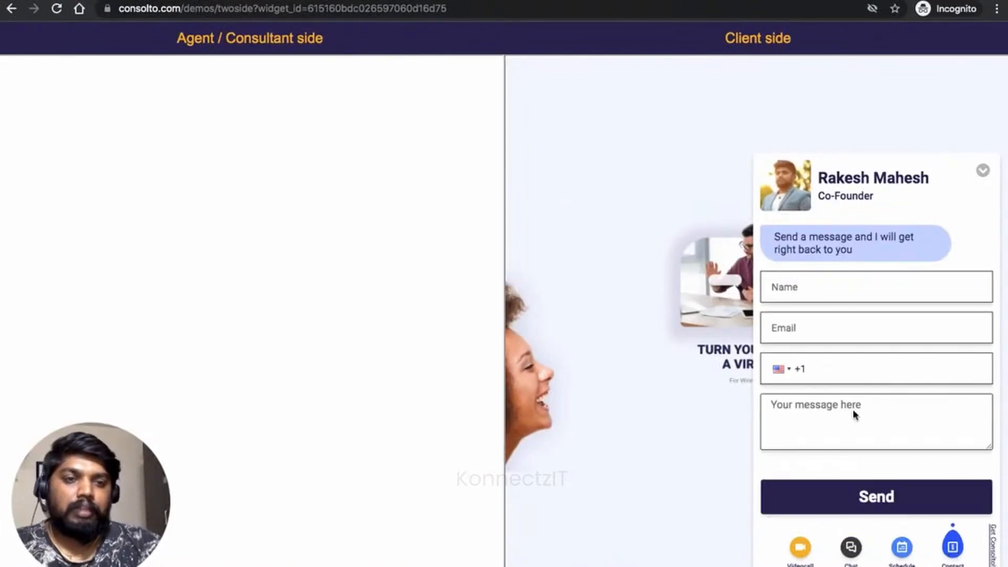
click(807, 294)
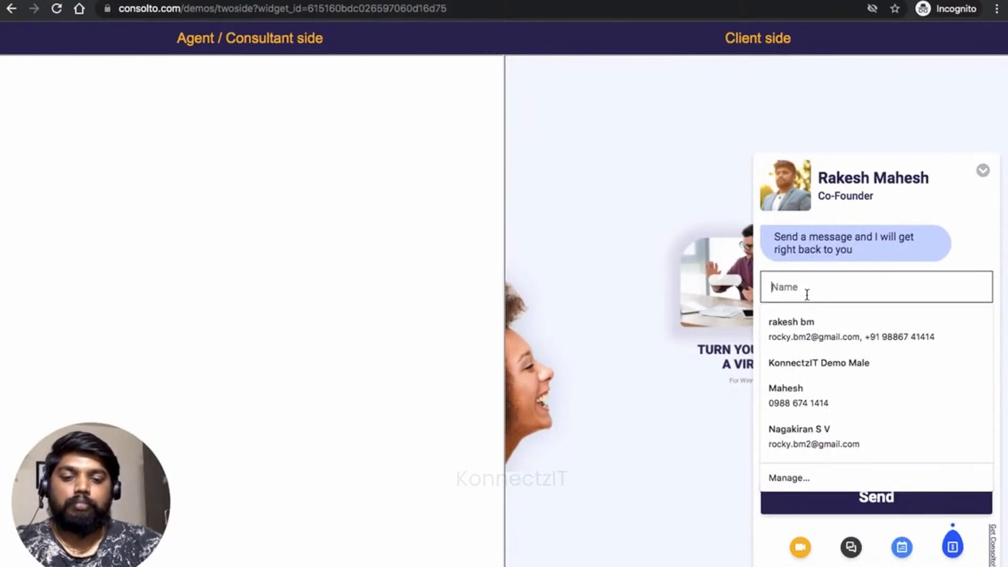
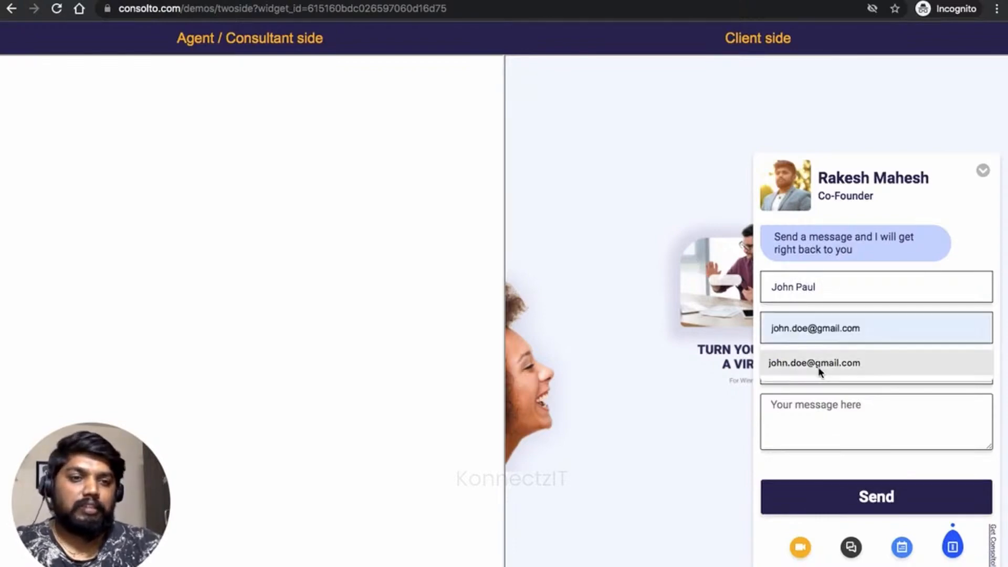
click(818, 366)
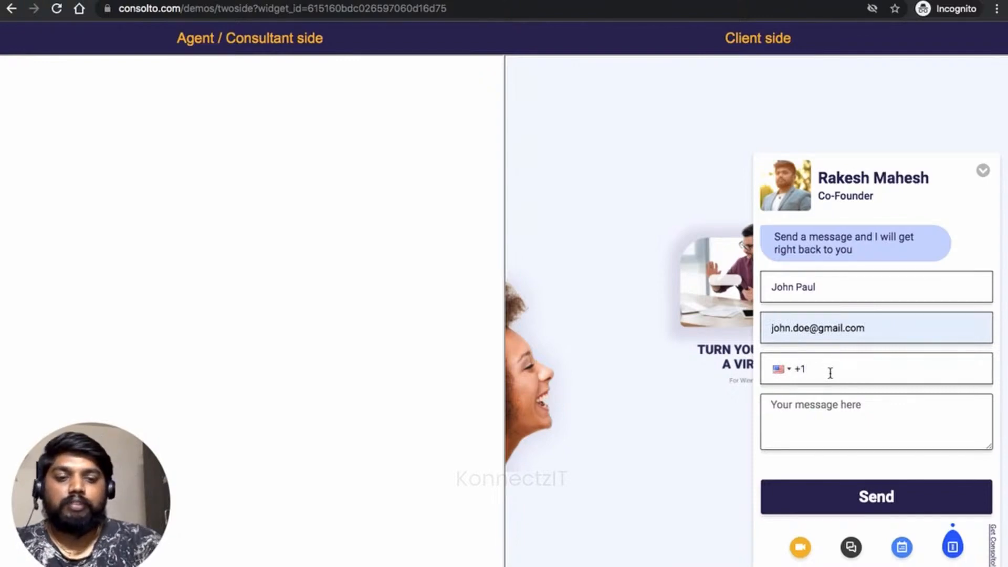
text(9877)
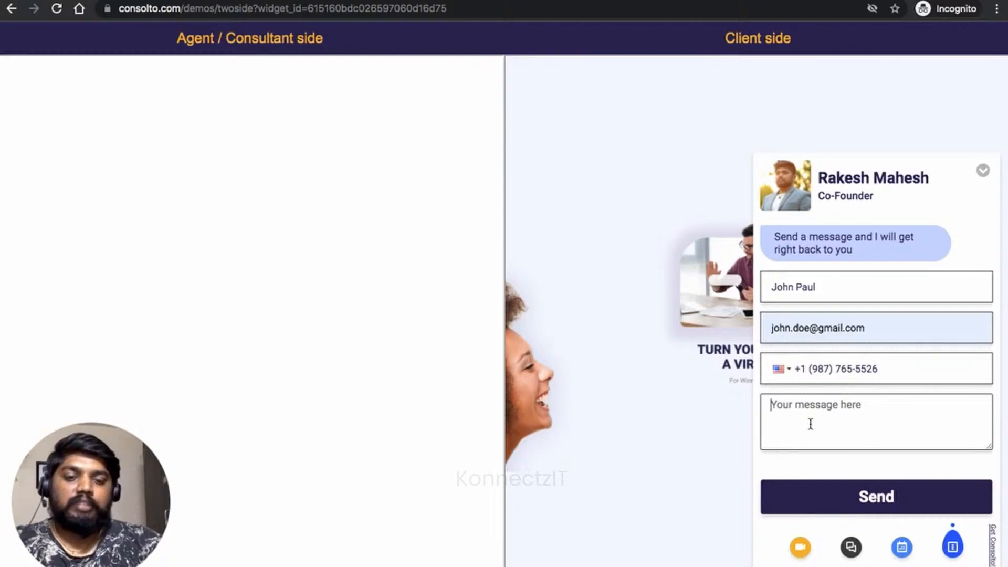
text(Maes)
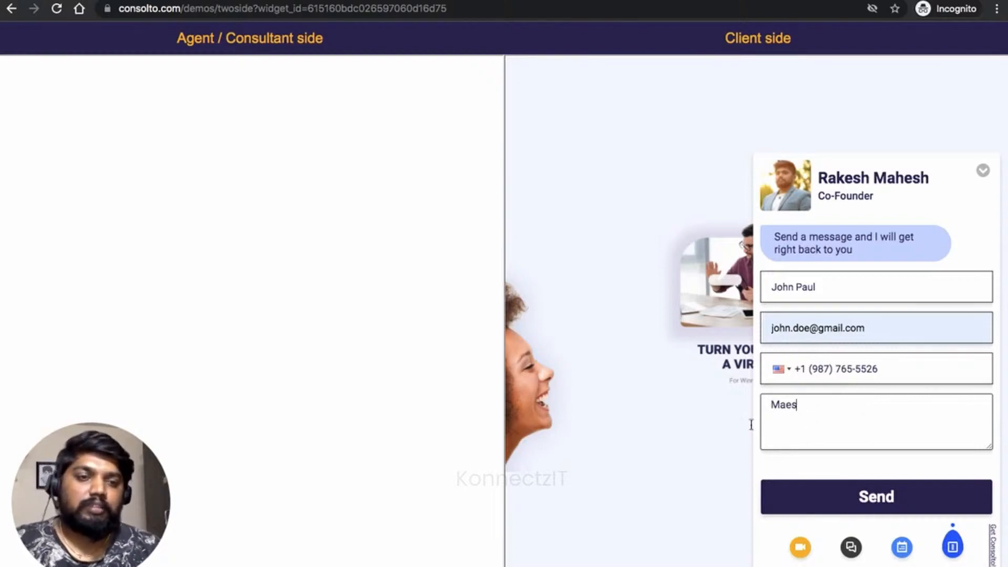
click(872, 501)
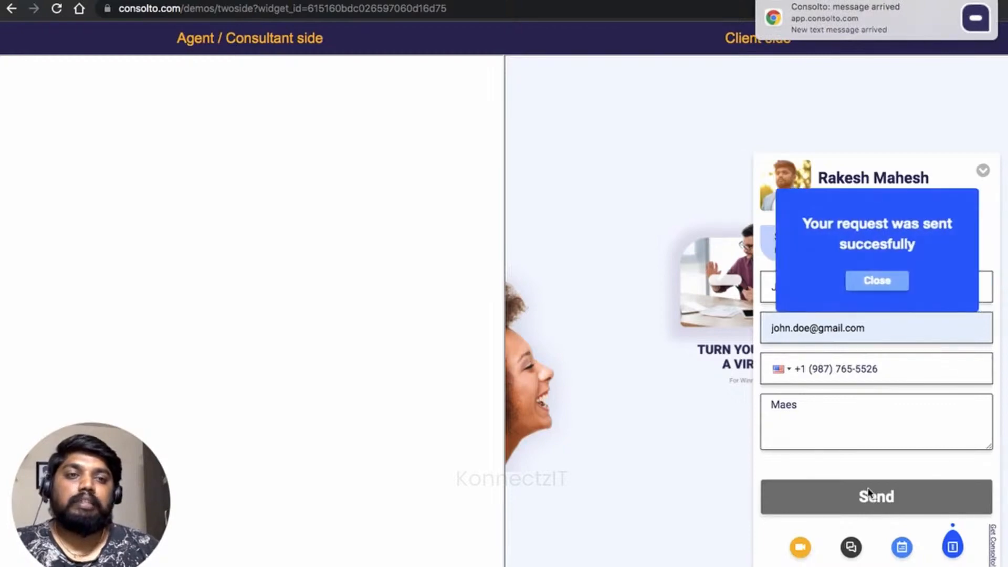
click(872, 283)
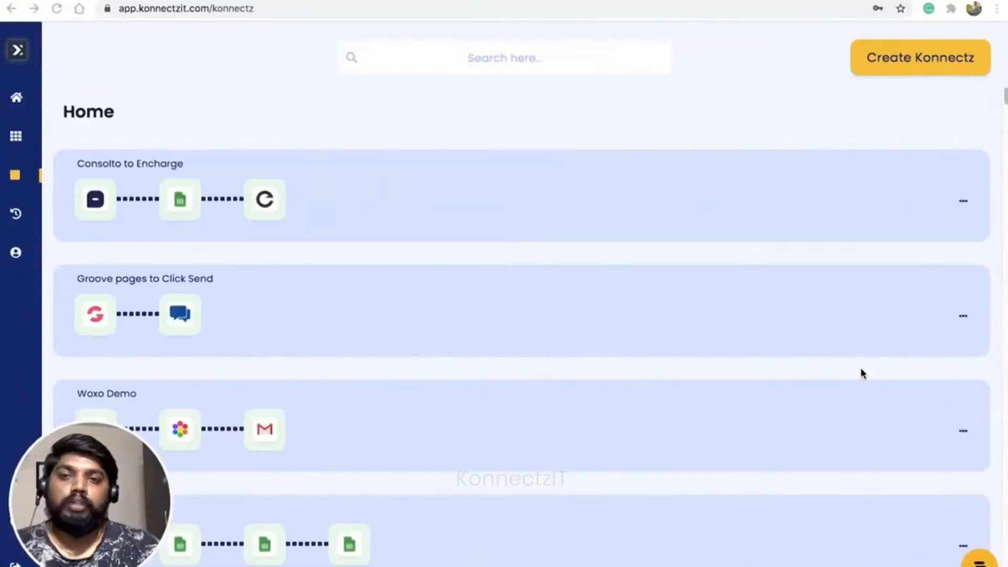
Expand the Consolto to Encharge Konnectz on the Home list and open it in the editor
click(488, 177)
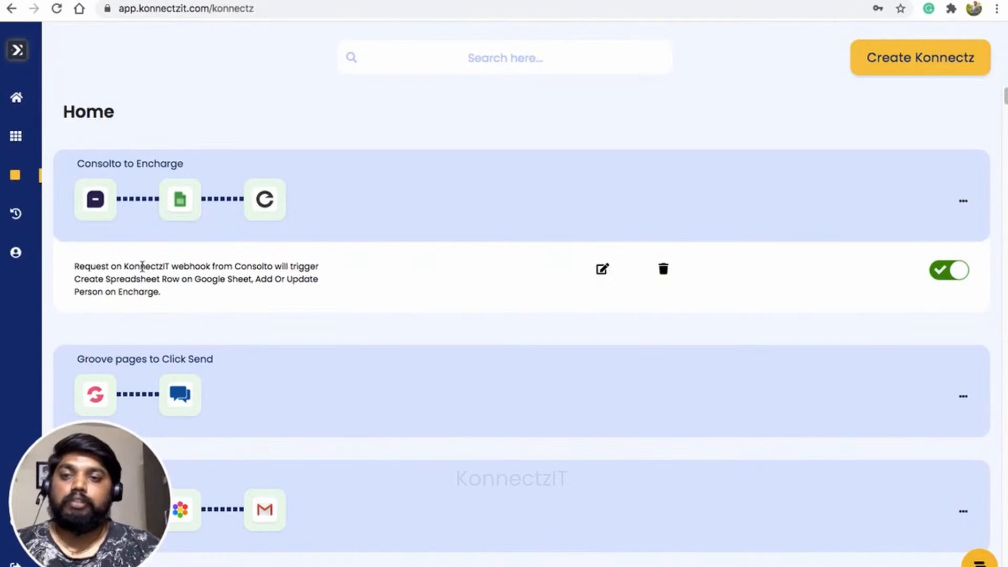
double_click(141, 265)
double_click(243, 267)
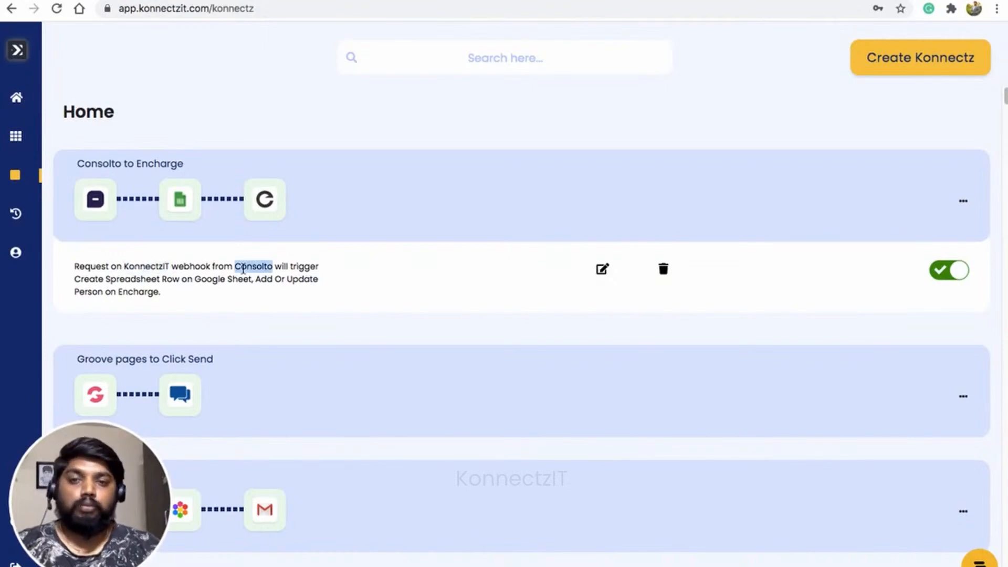
double_click(298, 266)
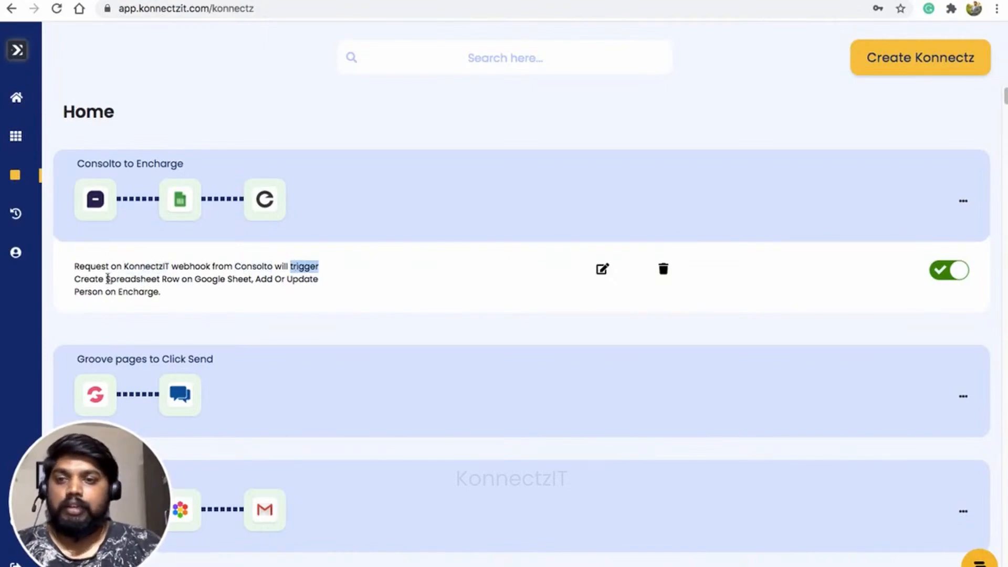
click(121, 279)
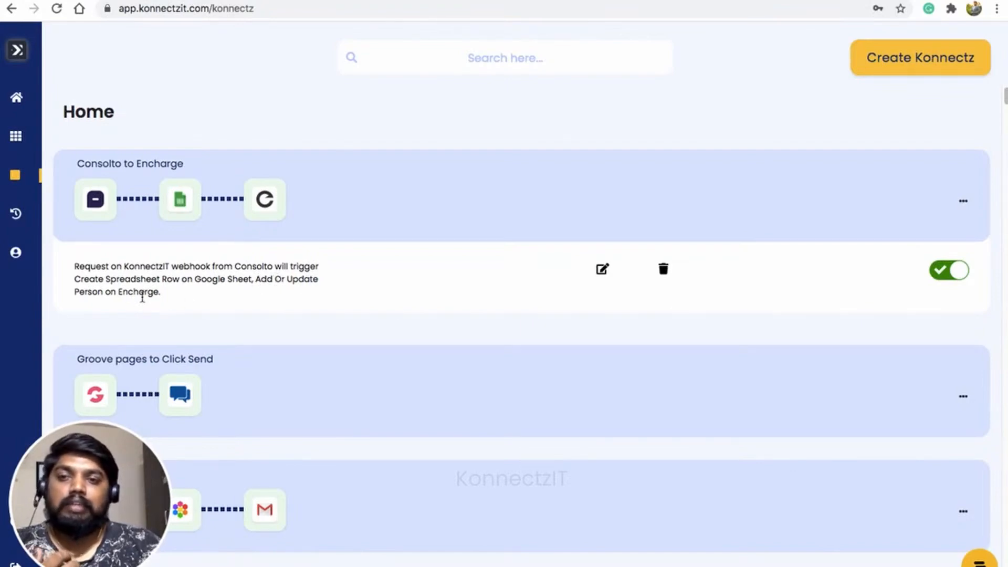
click(602, 270)
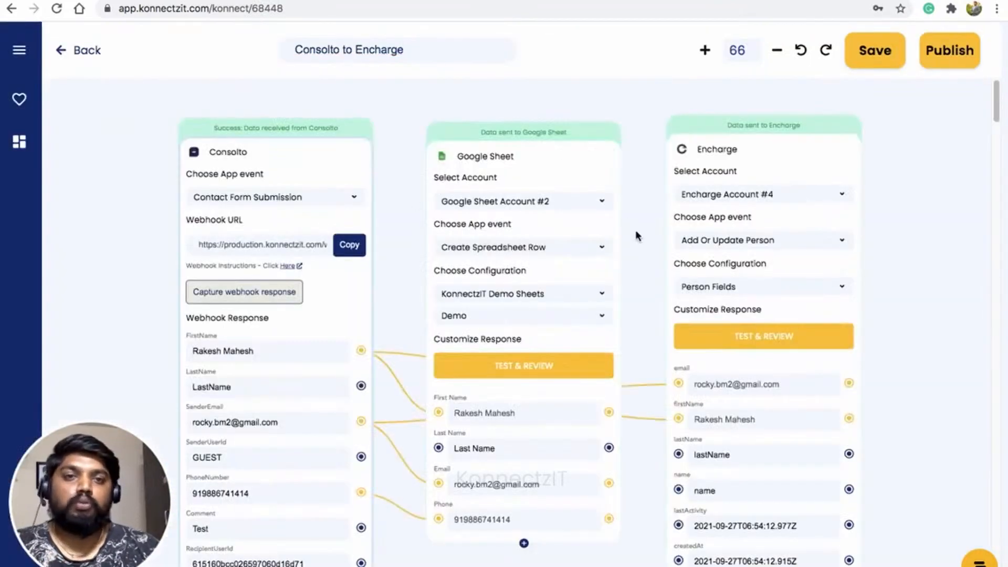
Check the name, e-mail and phone in row 8 (cells A8, C8, D8) of KonnectzIT Demo Sheets
key(ctrl+Tab)
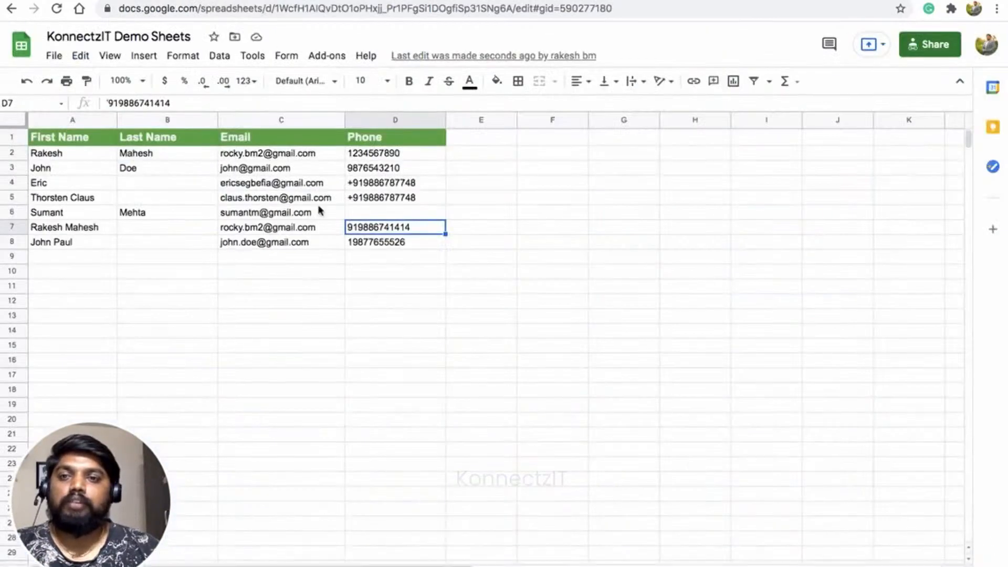
click(90, 247)
click(261, 243)
click(366, 245)
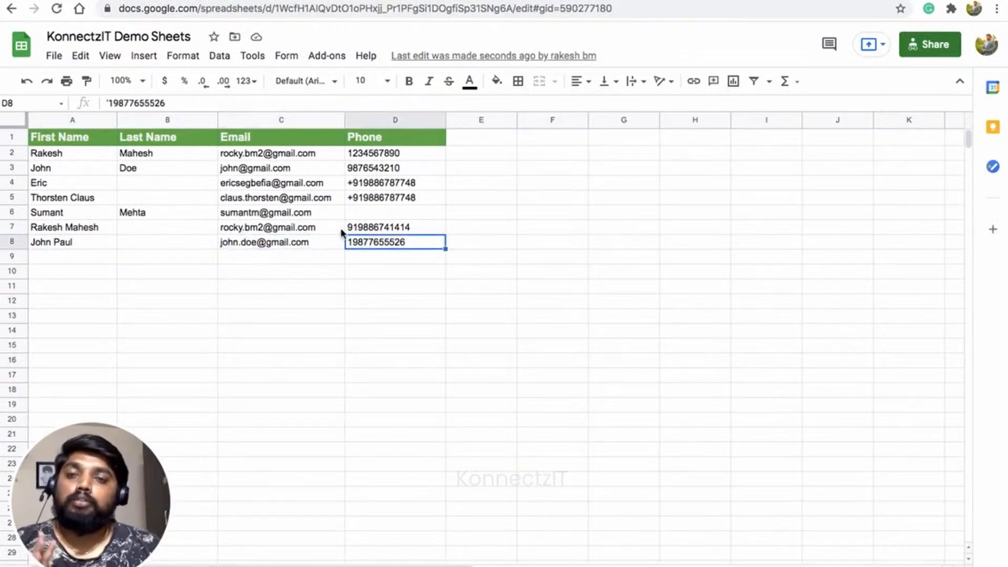
click(221, 1)
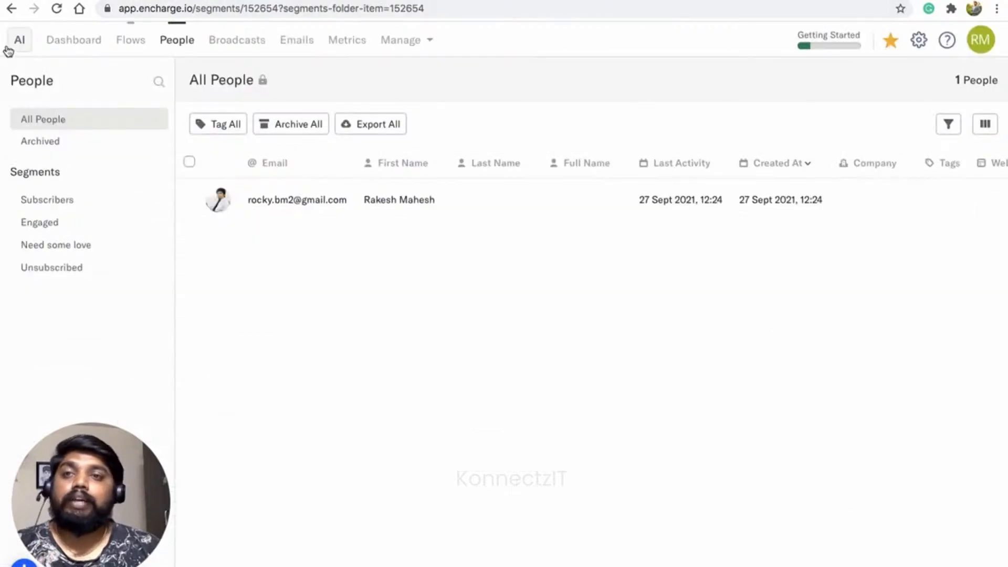
Reload Encharge's All People list to show 2 people, then return to the KonnectzIT editor
click(57, 8)
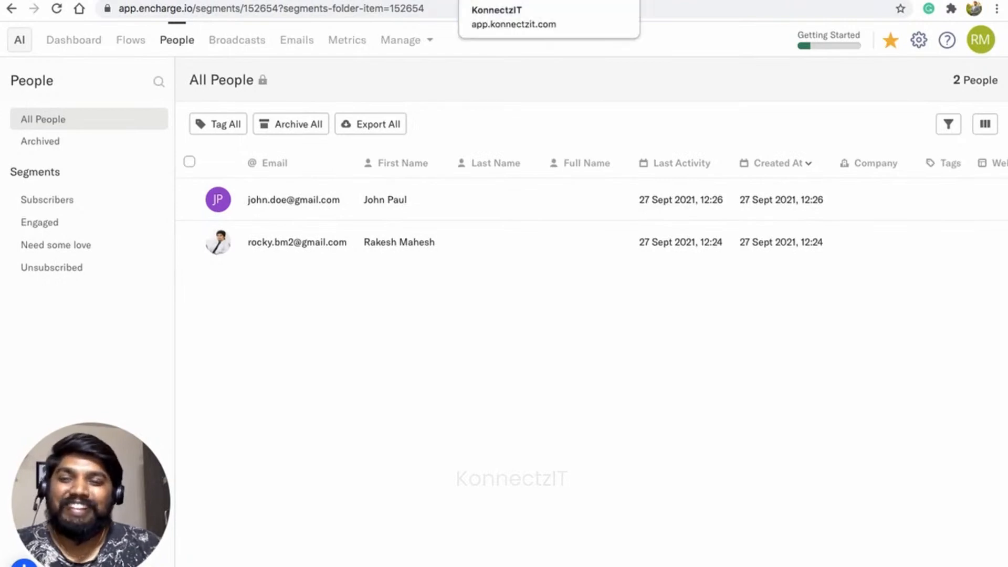
click(517, 1)
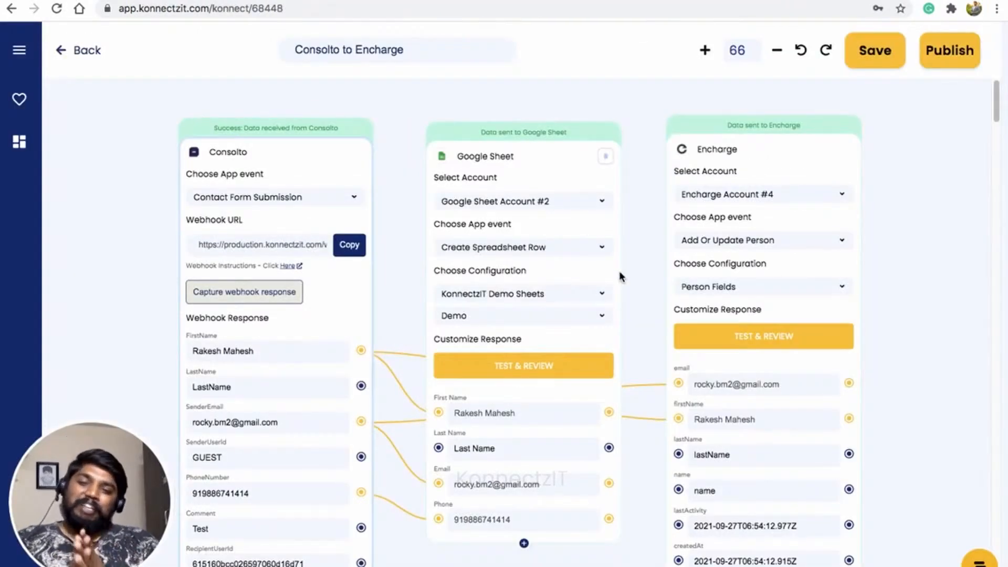